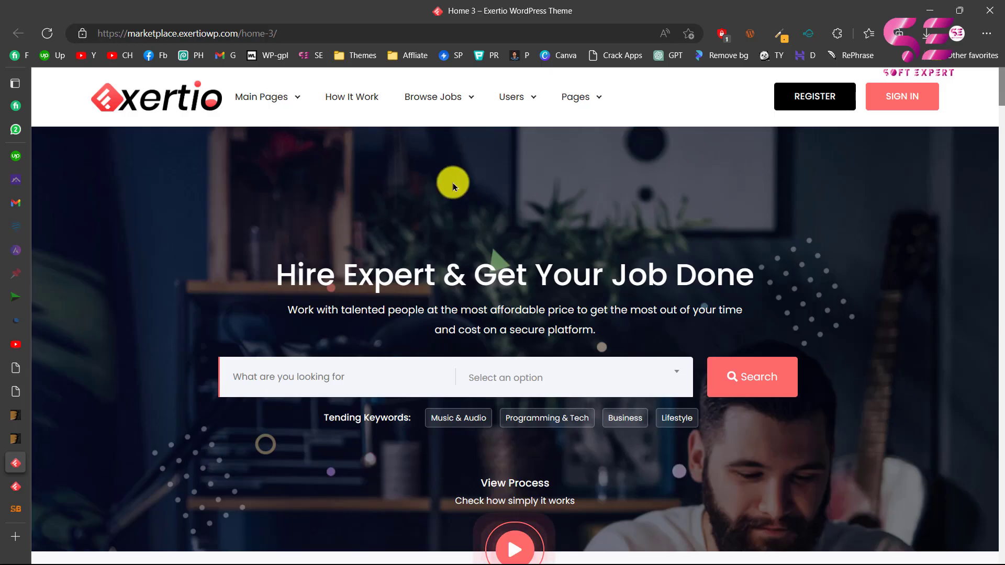
Look through the Exertio Home 3 demo page, from the hero search and categories to the jobs, freelancers, testimonials and mobile app sections.
{"action": "mouse_move", "coordinate": [411, 108]}
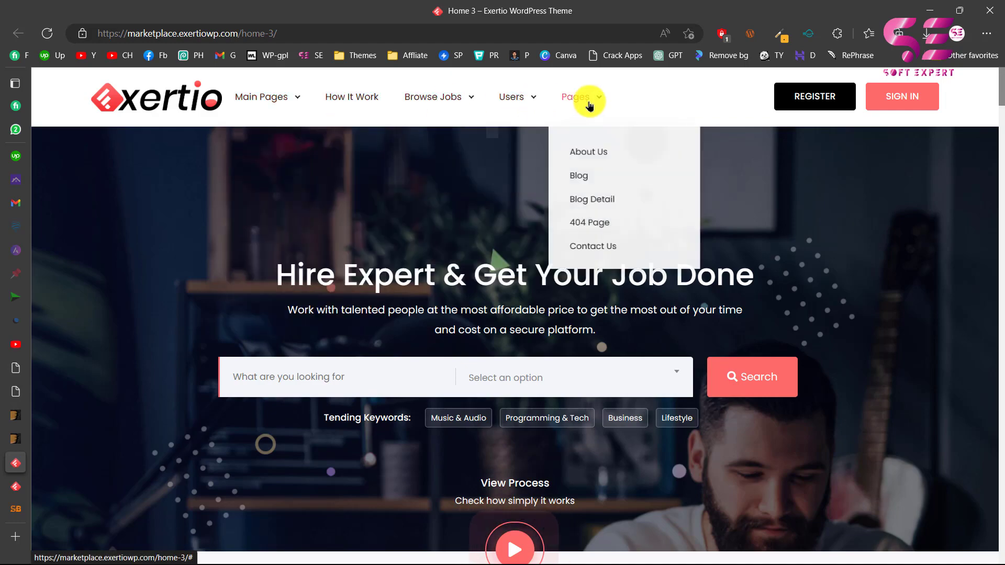
{"action": "scroll", "coordinate": [715, 216], "scroll_direction": "down", "scroll_amount": 1}
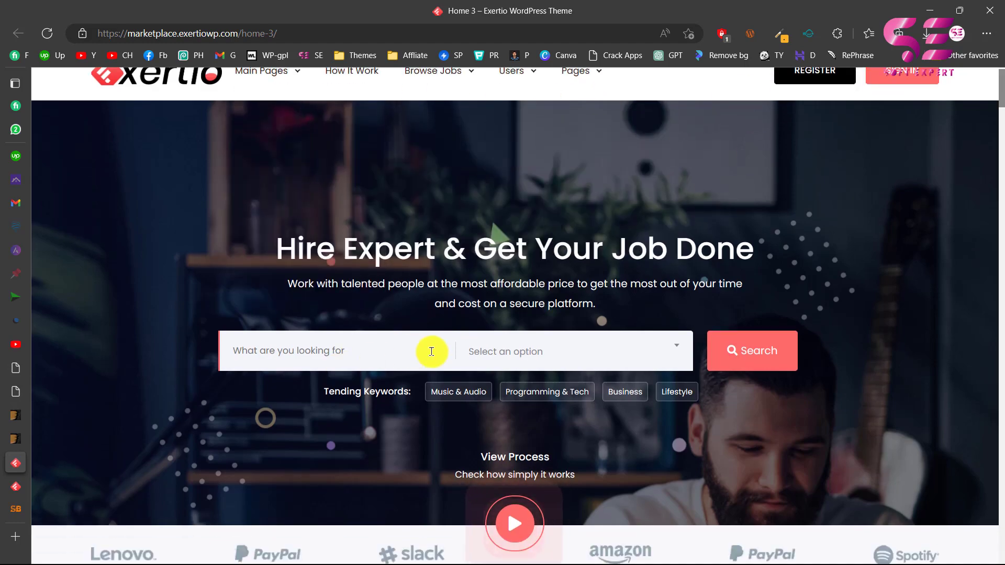
{"action": "scroll", "coordinate": [702, 359], "scroll_direction": "down", "scroll_amount": 6}
{"action": "scroll", "coordinate": [526, 202], "scroll_direction": "down", "scroll_amount": 10}
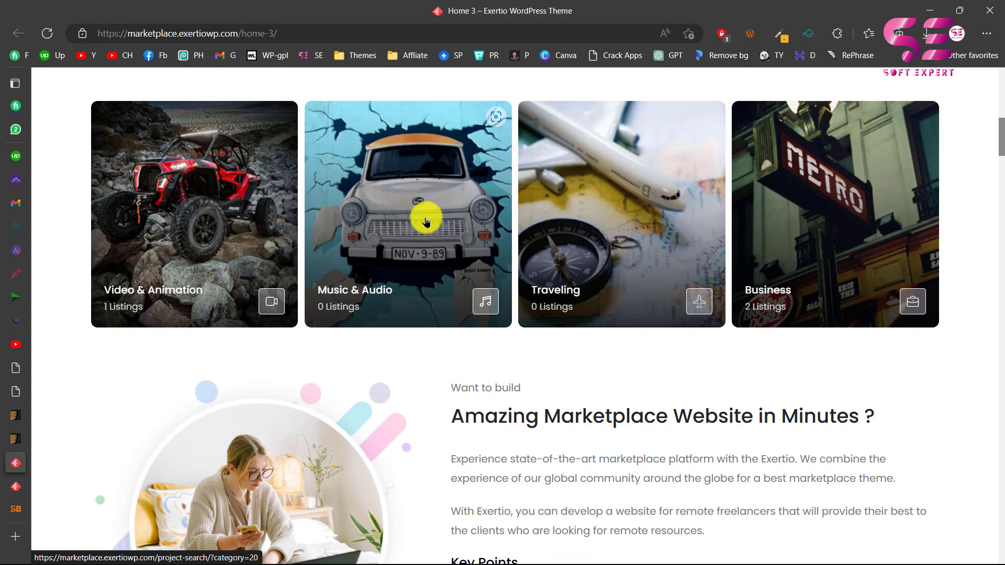
{"action": "scroll", "coordinate": [601, 381], "scroll_direction": "down", "scroll_amount": 3}
{"action": "scroll", "coordinate": [601, 381], "scroll_direction": "down", "scroll_amount": 10}
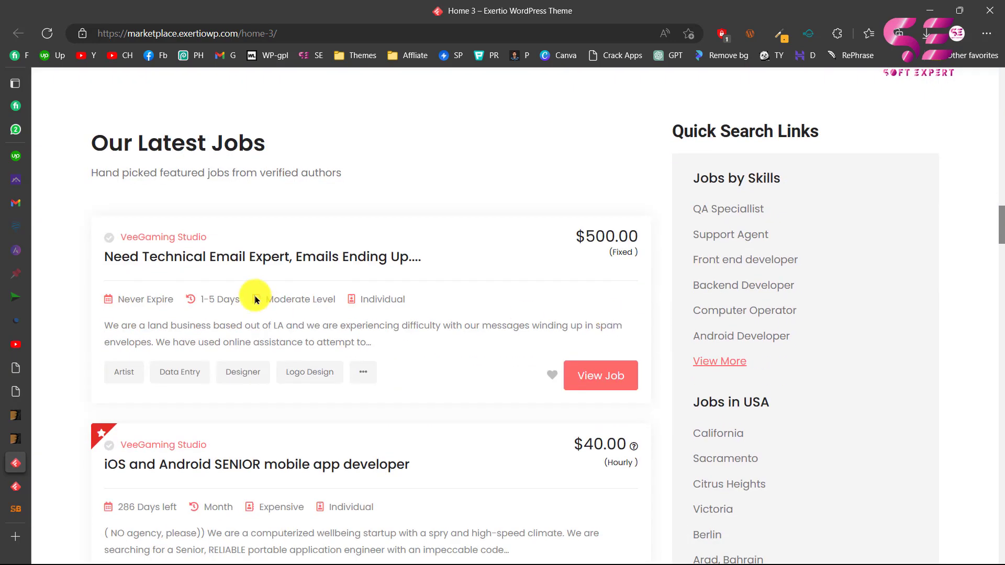
{"action": "scroll", "coordinate": [418, 373], "scroll_direction": "down", "scroll_amount": 18}
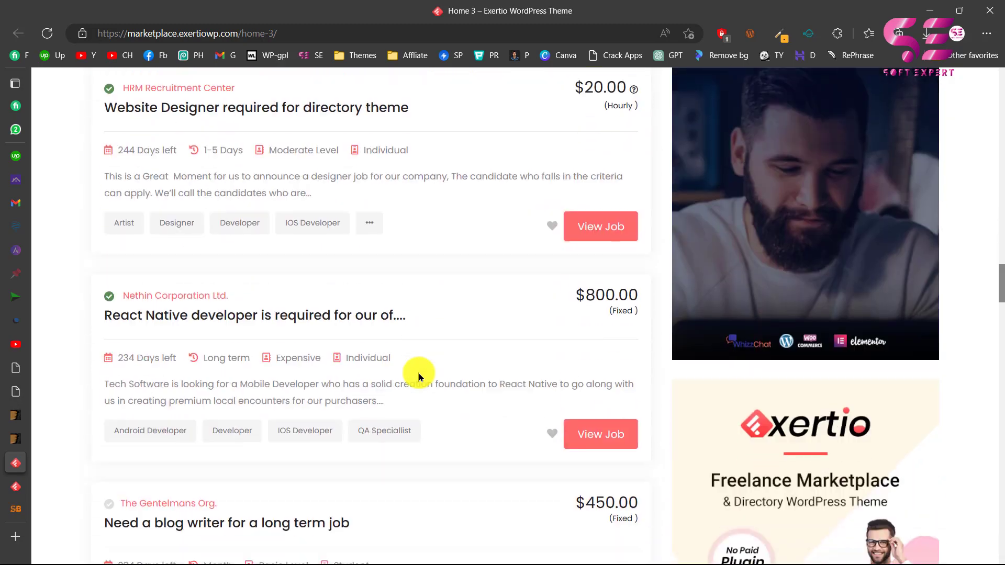
{"action": "scroll", "coordinate": [417, 377], "scroll_direction": "down", "scroll_amount": 15}
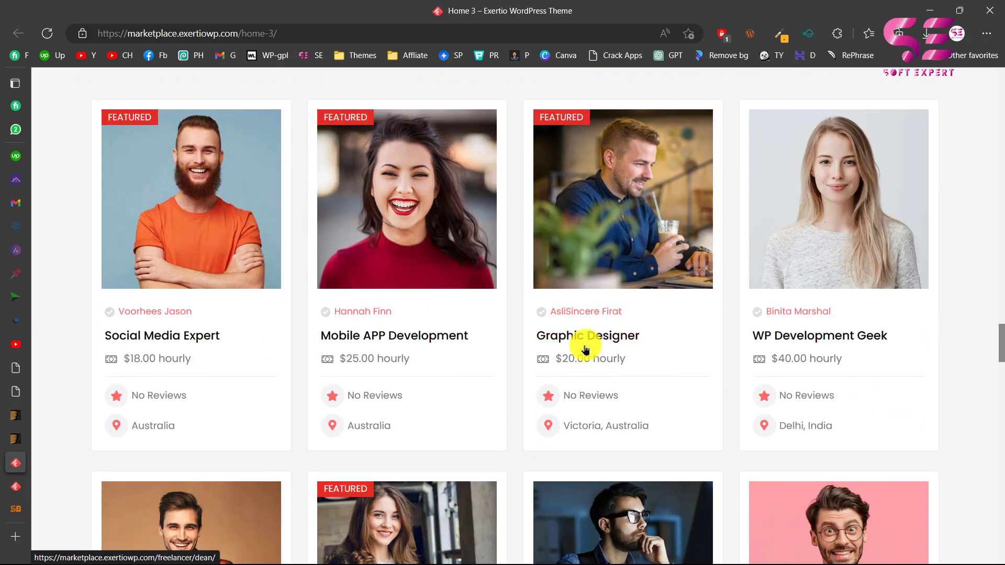
{"action": "scroll", "coordinate": [585, 350], "scroll_direction": "down", "scroll_amount": 16}
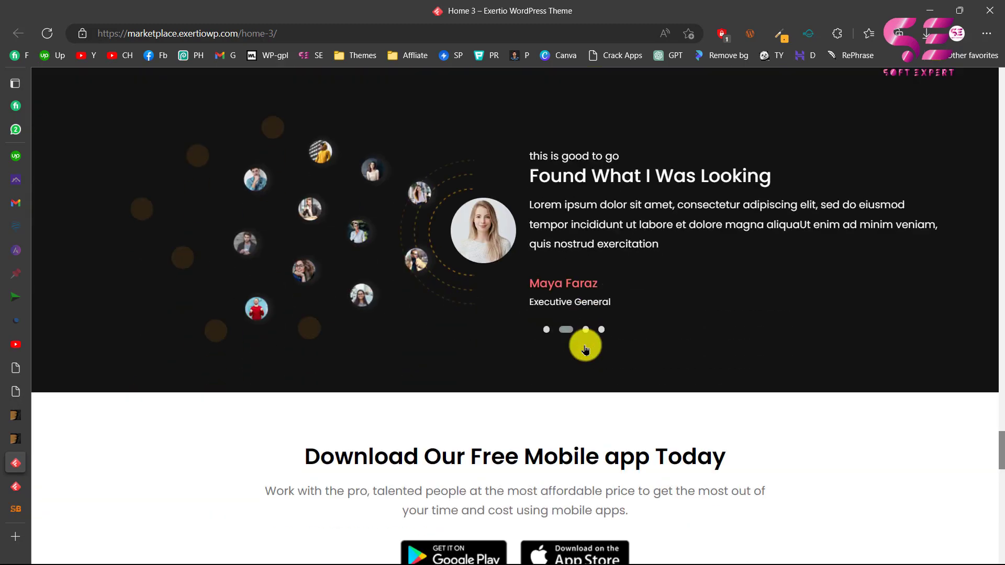
{"action": "scroll", "coordinate": [585, 350], "scroll_direction": "down", "scroll_amount": 10}
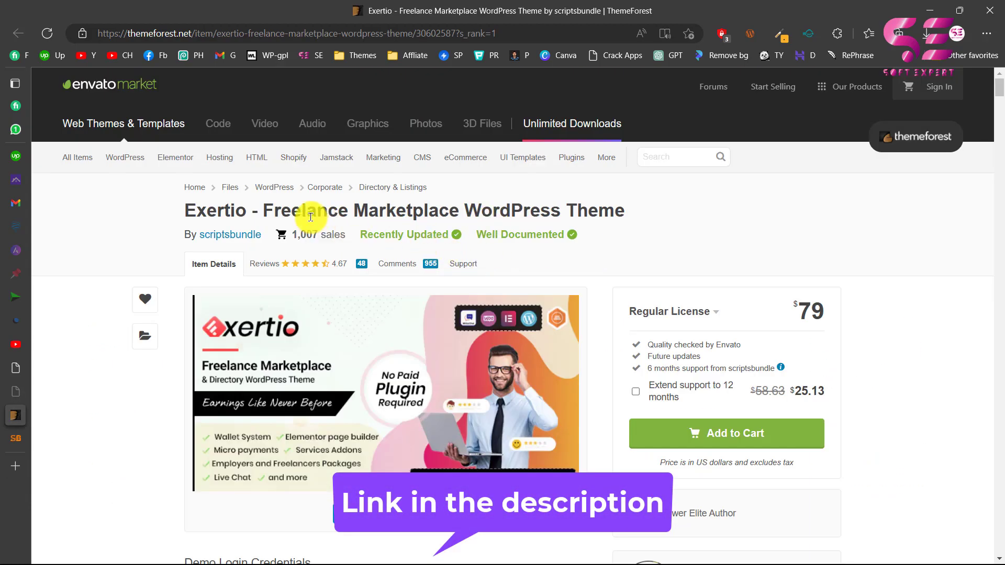
Review the Exertio theme's ThemeForest listing, including its pricing, monetization features and plugin integrations, and return to the start of the page.
{"action": "scroll", "coordinate": [860, 368], "scroll_direction": "down", "scroll_amount": 2}
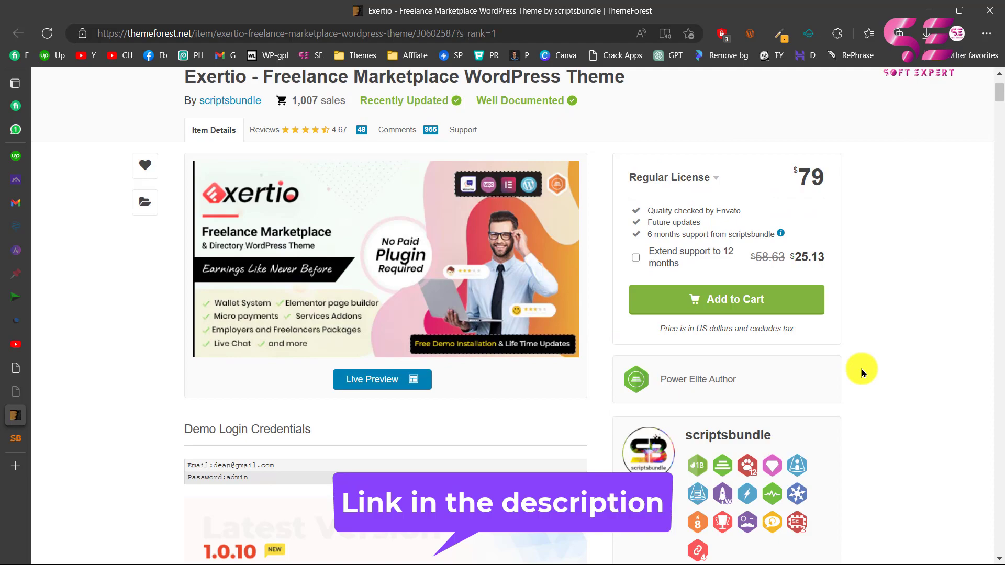
{"action": "scroll", "coordinate": [862, 372], "scroll_direction": "down", "scroll_amount": 15}
{"action": "scroll", "coordinate": [862, 372], "scroll_direction": "down", "scroll_amount": 20}
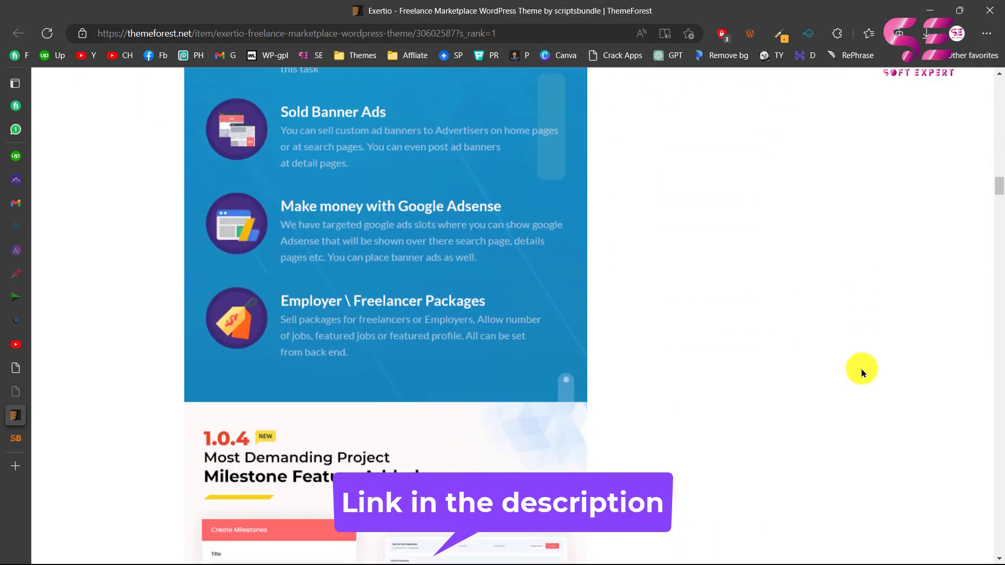
{"action": "scroll", "coordinate": [860, 368], "scroll_direction": "down", "scroll_amount": 20}
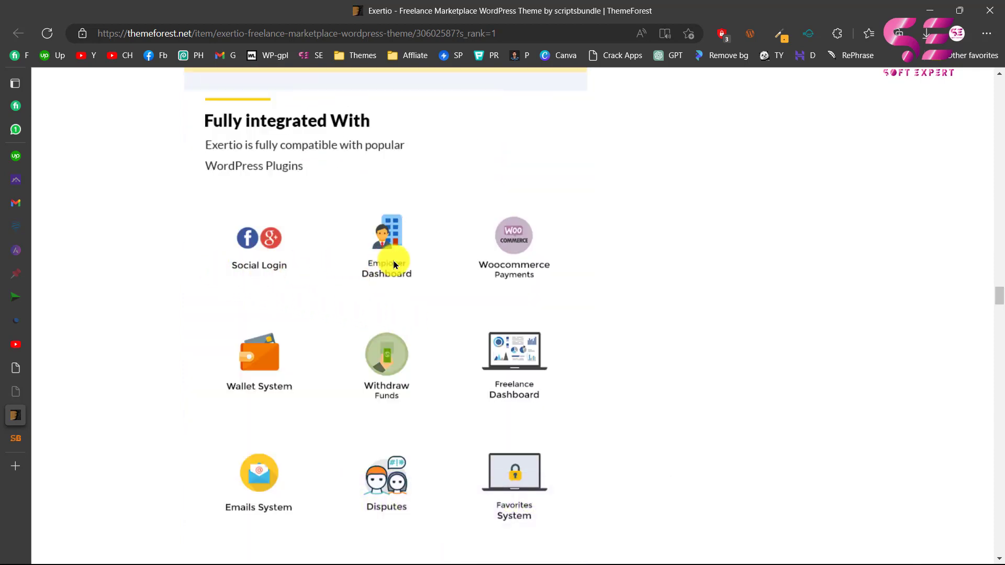
{"action": "scroll", "coordinate": [387, 265], "scroll_direction": "down", "scroll_amount": 2}
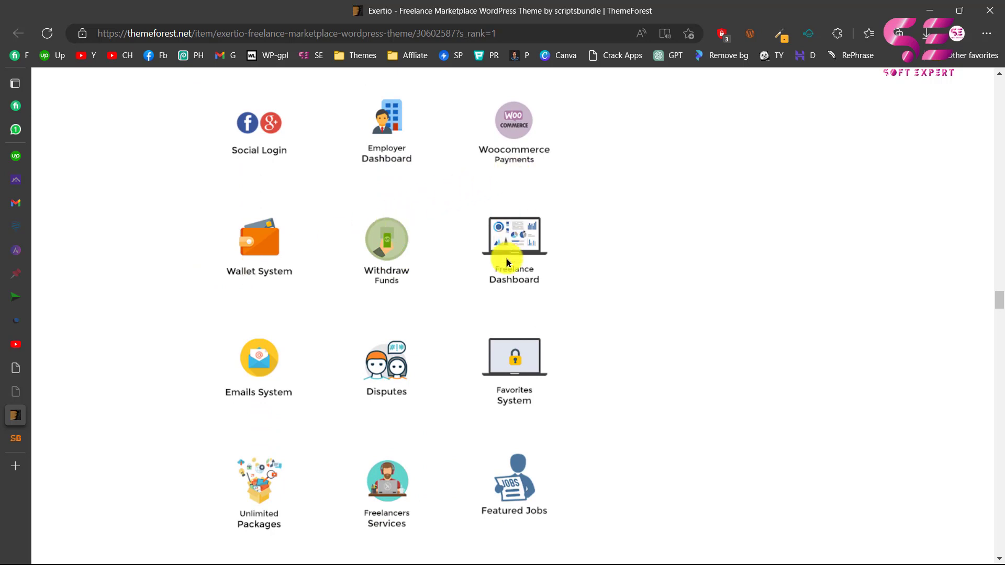
{"action": "scroll", "coordinate": [507, 262], "scroll_direction": "down", "scroll_amount": 4}
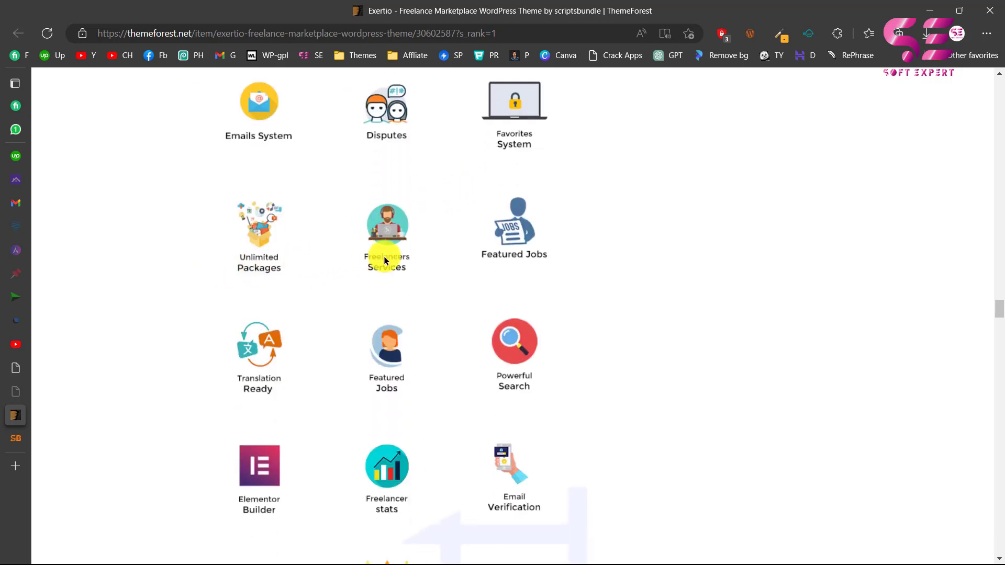
{"action": "scroll", "coordinate": [429, 273], "scroll_direction": "down", "scroll_amount": 3}
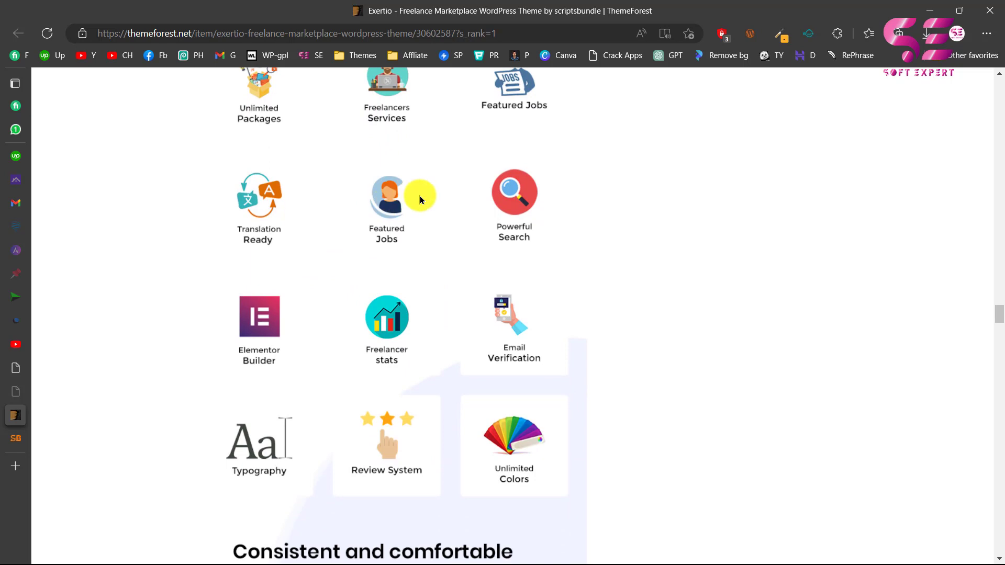
{"action": "scroll", "coordinate": [419, 197], "scroll_direction": "down", "scroll_amount": 2}
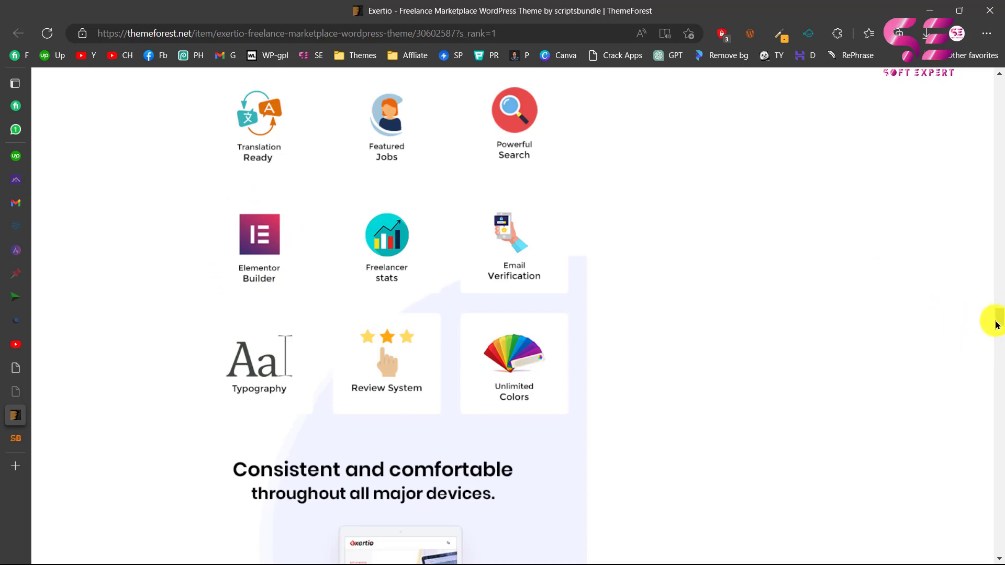
{"action": "left_click_drag", "start_coordinate": [999, 323], "coordinate": [999, 83]}
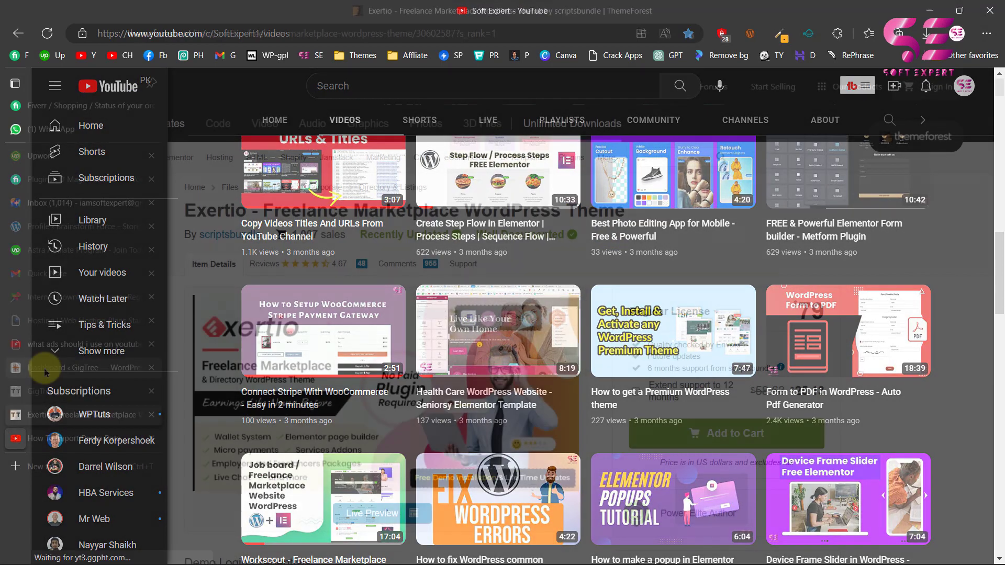
Switch to the GigTree WordPress dashboard and open the form for uploading a new theme as a .zip file.
{"action": "left_click", "coordinate": [41, 366]}
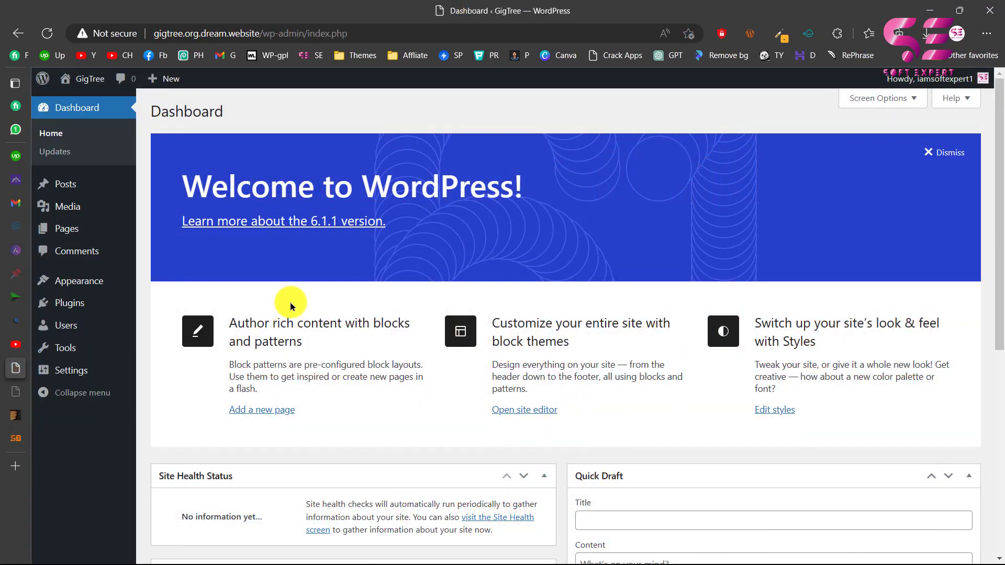
{"action": "left_click", "coordinate": [65, 283]}
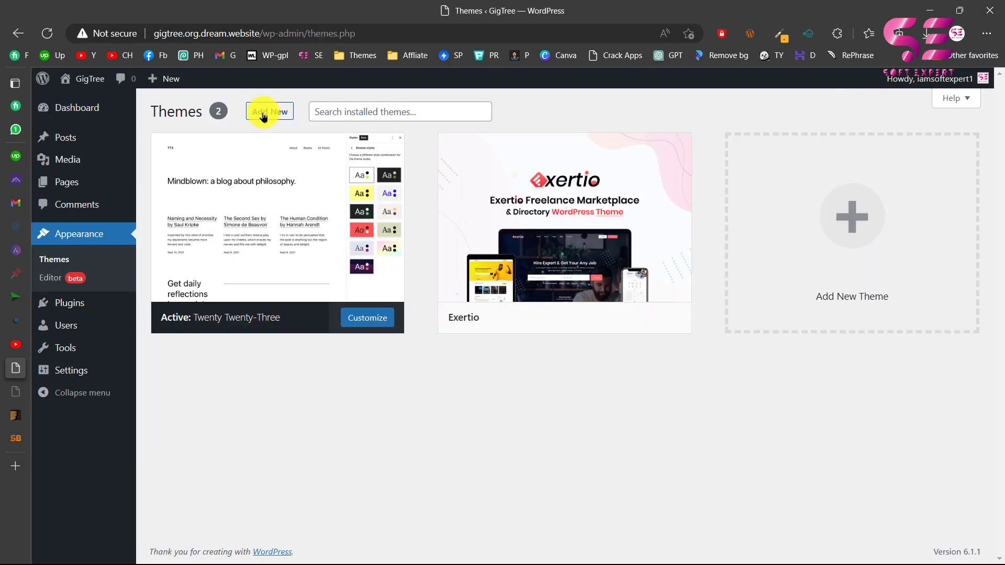
{"action": "left_click", "coordinate": [258, 119]}
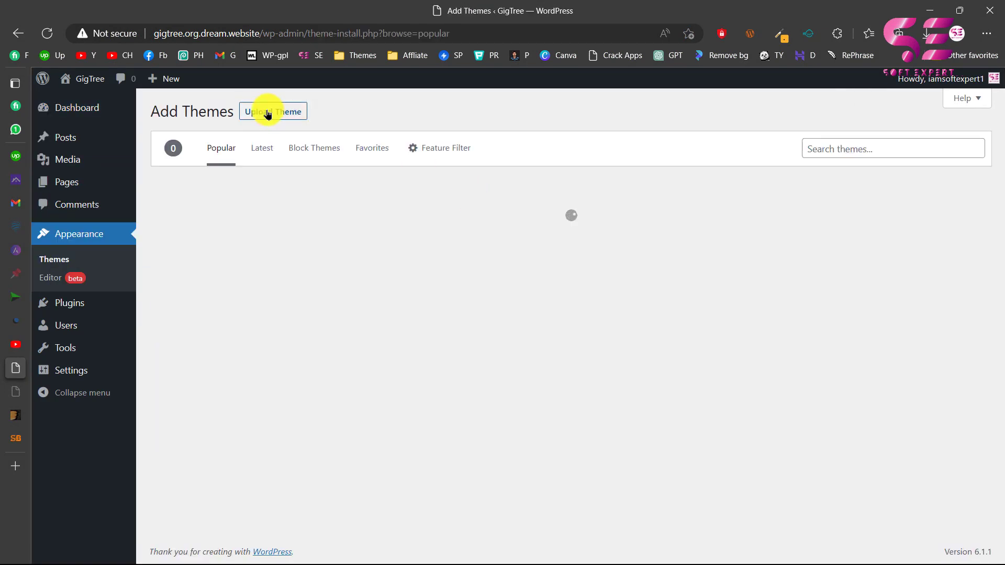
{"action": "left_click", "coordinate": [267, 113]}
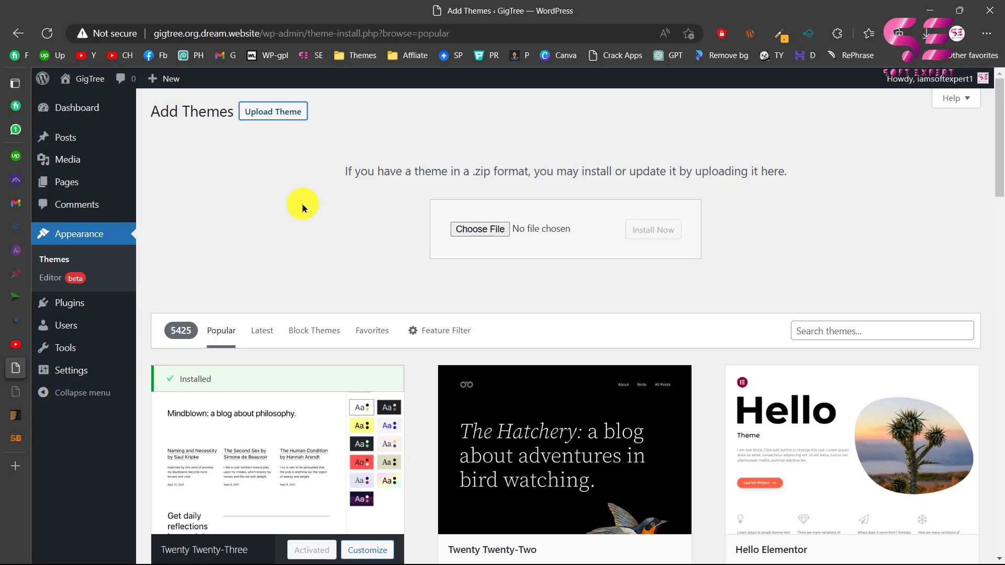
Return to the installed themes and activate the Exertio theme.
{"action": "left_click", "coordinate": [68, 259]}
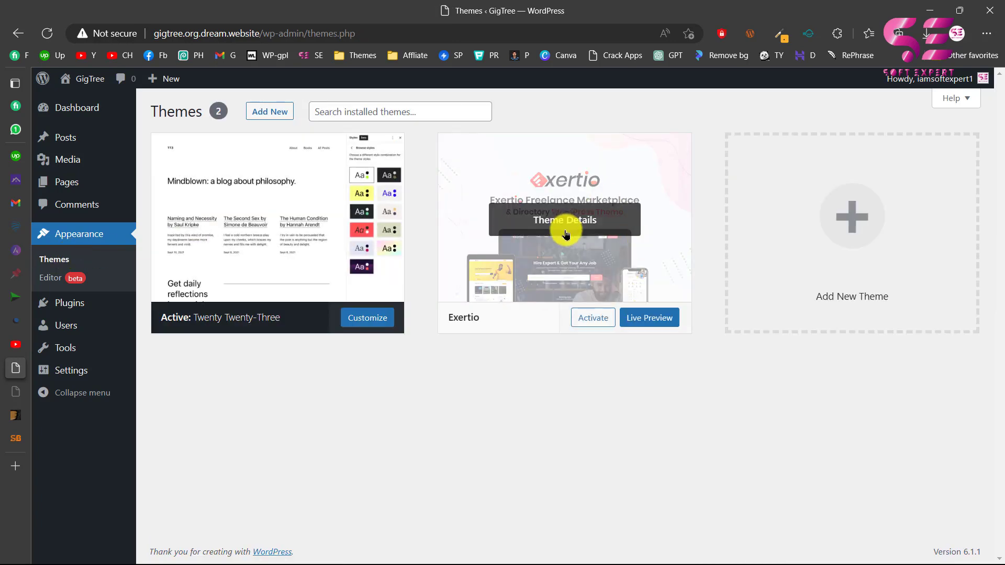
{"action": "left_click", "coordinate": [580, 318]}
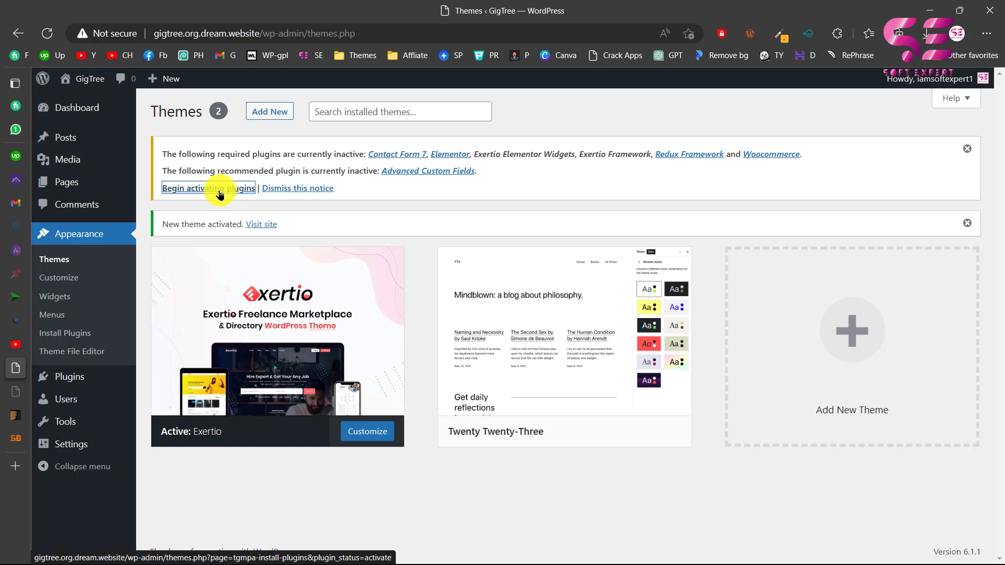
Bulk-activate all of Exertio's required and recommended plugins, including Contact Form 7, Elementor, Exertio Framework, Redux Framework, Woocommerce and Advanced Custom Fields.
{"action": "left_click", "coordinate": [219, 193]}
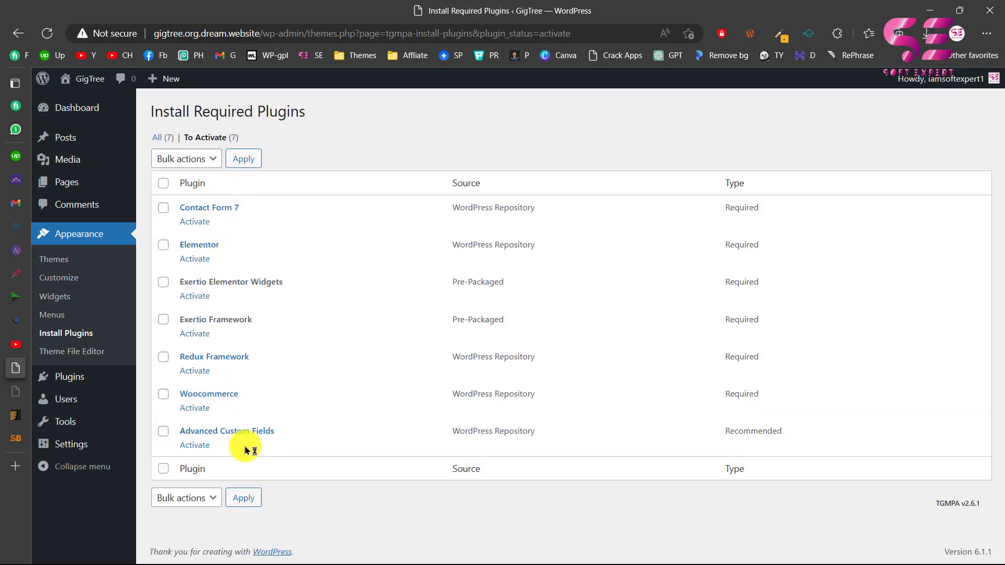
{"action": "left_click", "coordinate": [163, 184]}
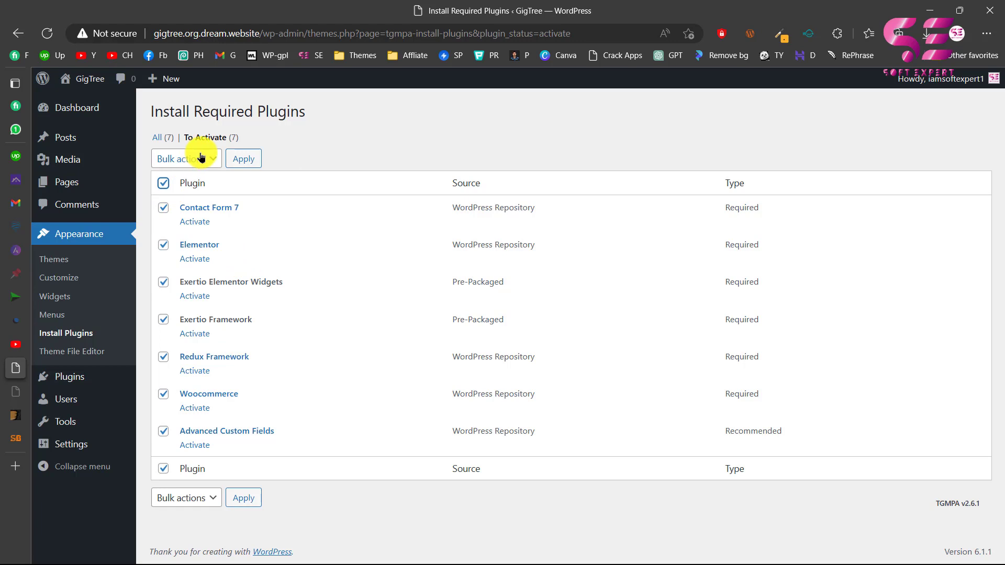
{"action": "left_click", "coordinate": [199, 158]}
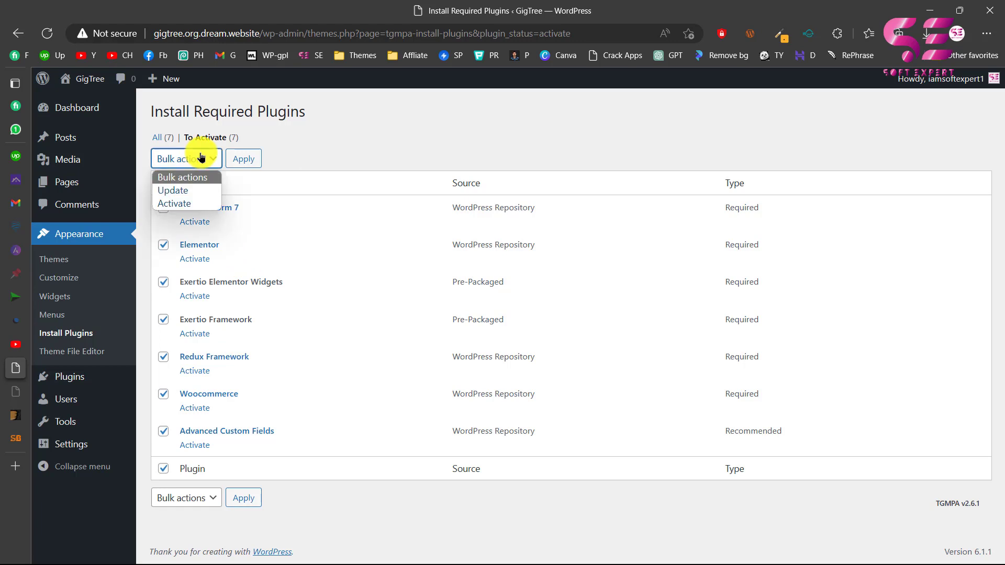
{"action": "left_click", "coordinate": [180, 204]}
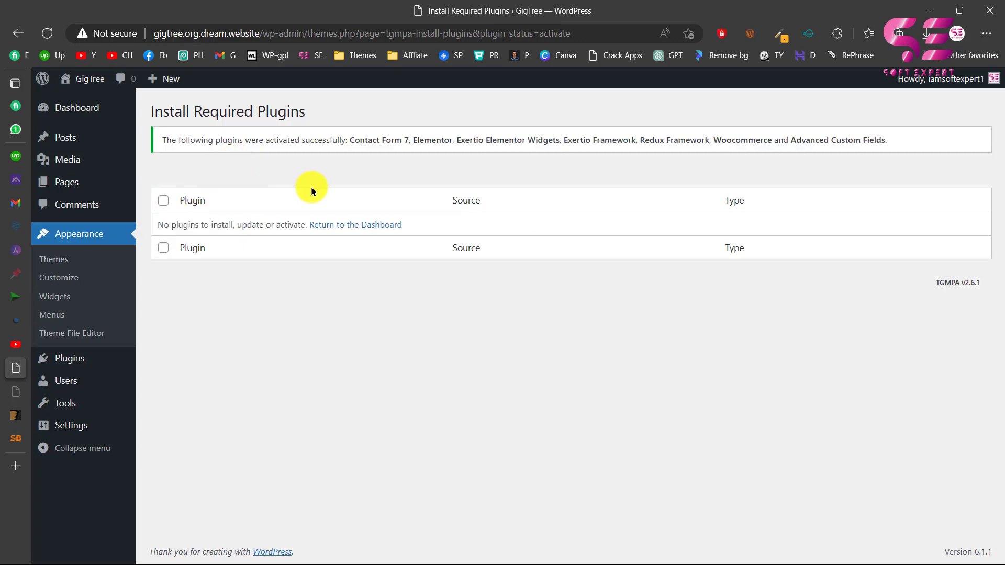
Open the GigTree site's front end in a new tab and inspect its home page with the Exertio theme active.
{"action": "left_click", "coordinate": [73, 243]}
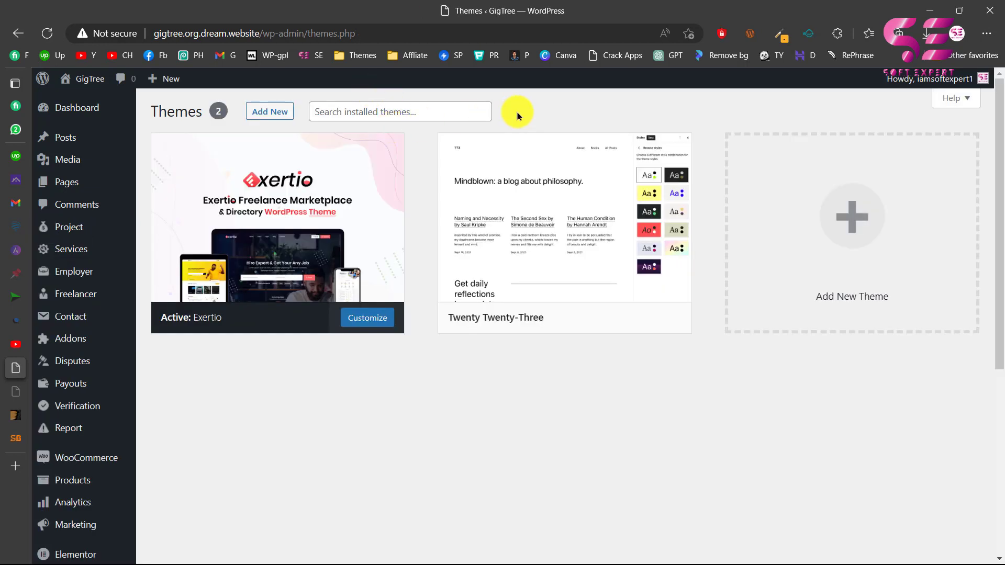
{"action": "right_click", "coordinate": [90, 79]}
{"action": "left_click", "coordinate": [113, 94]}
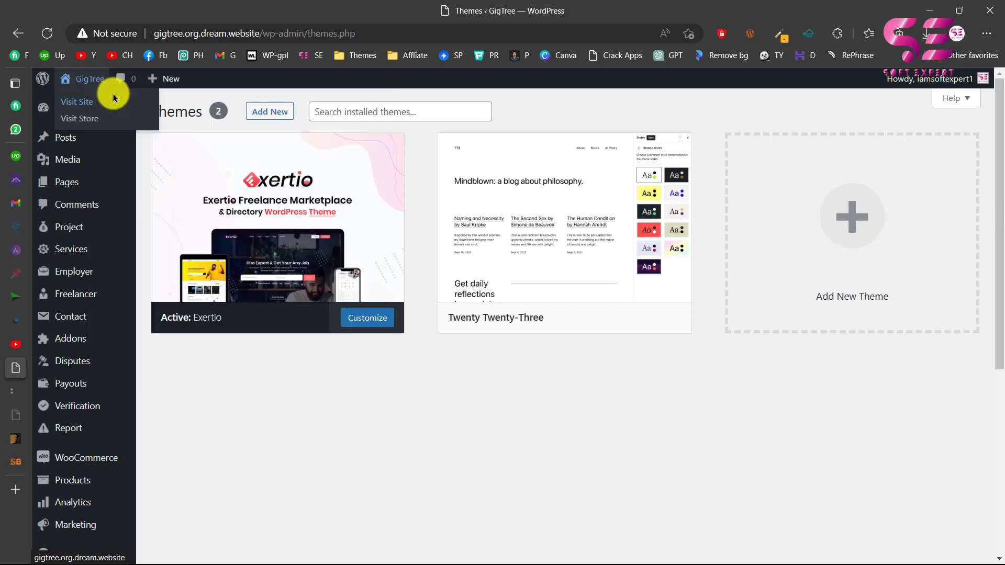
{"action": "left_click", "coordinate": [15, 391]}
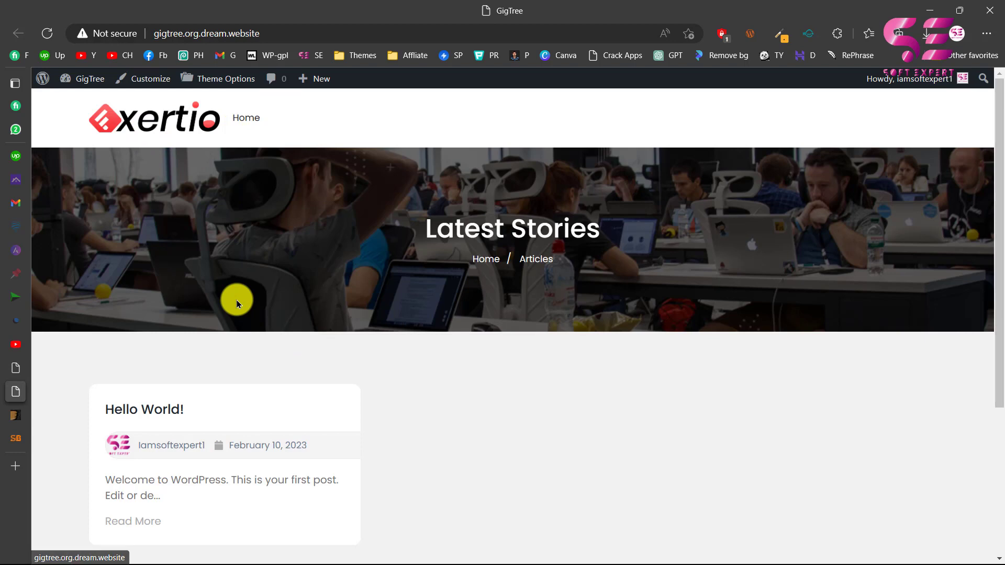
{"action": "scroll", "coordinate": [236, 300], "scroll_direction": "down", "scroll_amount": 3}
{"action": "scroll", "coordinate": [224, 378], "scroll_direction": "down", "scroll_amount": 2}
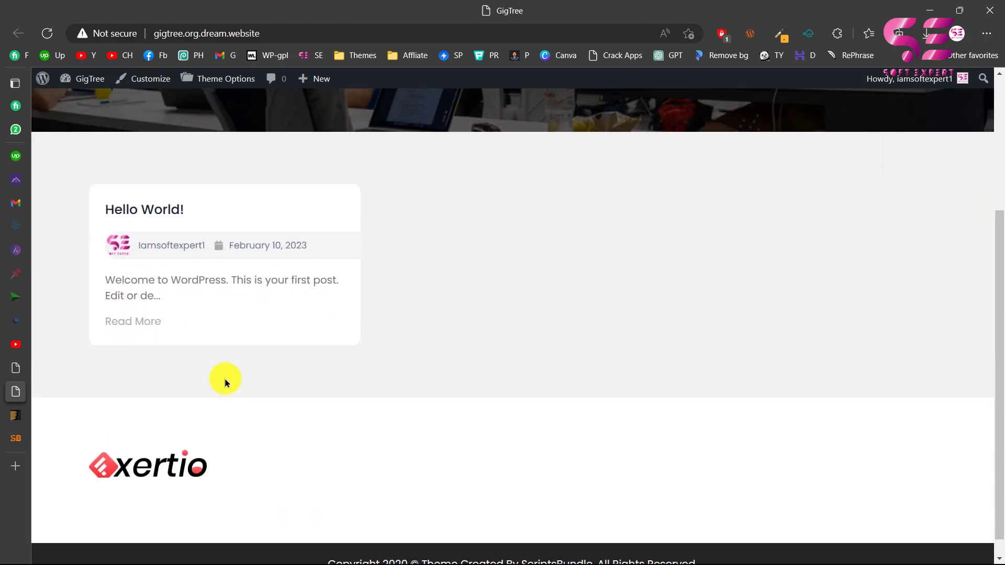
{"action": "scroll", "coordinate": [224, 378], "scroll_direction": "up", "scroll_amount": 5}
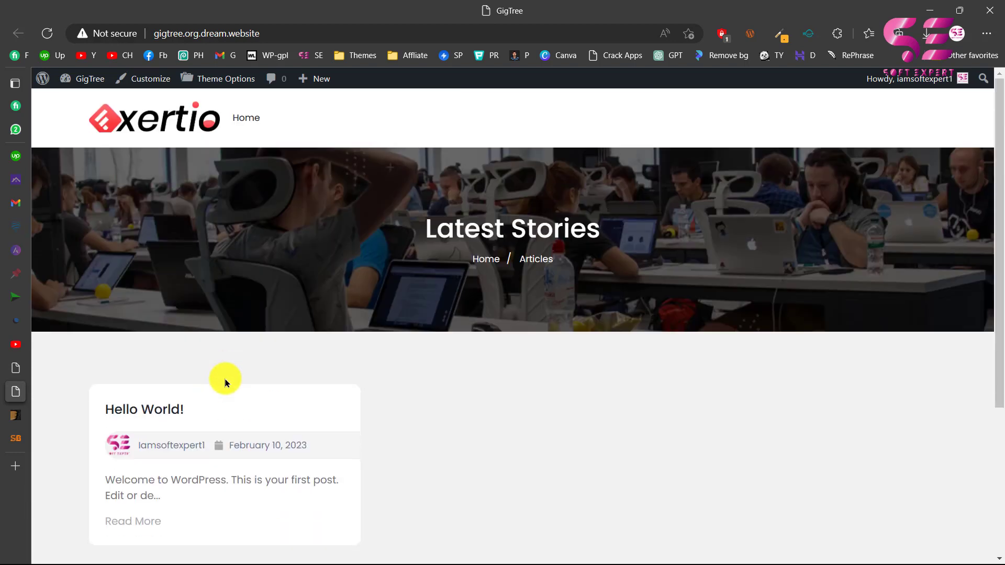
Open the live preview from the Exertio ThemeForest listing and browse the available demo home page layouts.
{"action": "left_click", "coordinate": [13, 415]}
{"action": "left_click", "coordinate": [382, 394]}
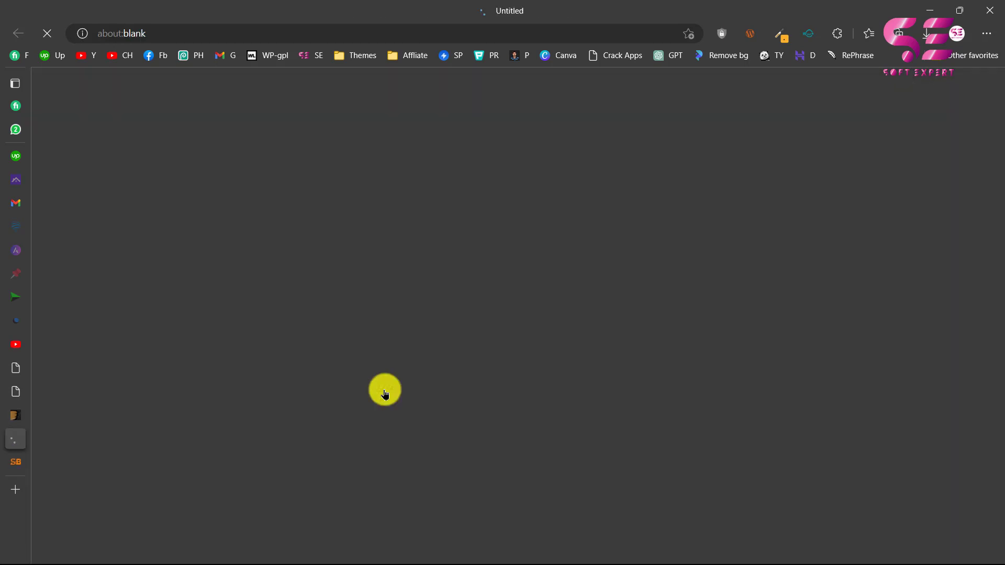
{"action": "scroll", "coordinate": [359, 240], "scroll_direction": "down", "scroll_amount": 3}
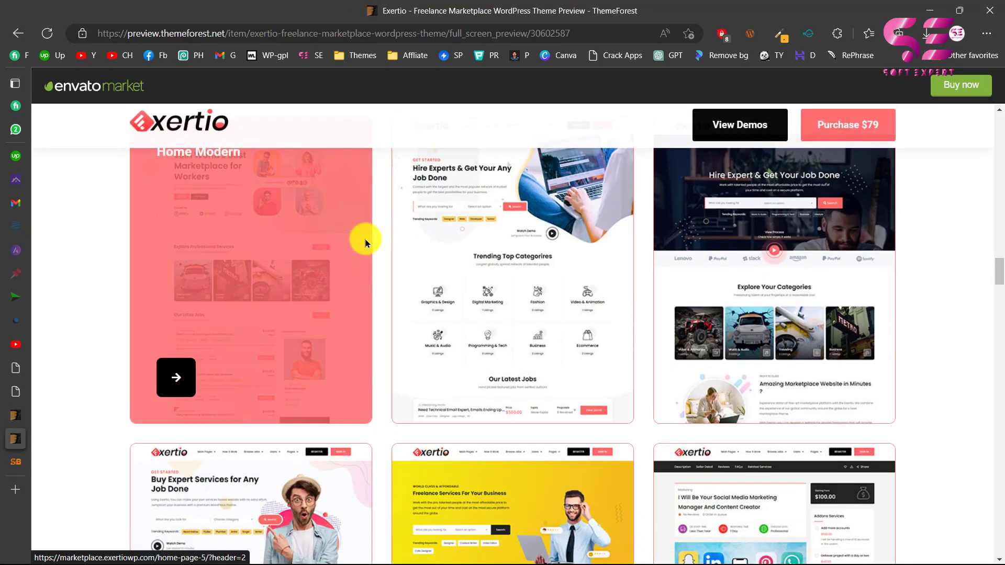
{"action": "scroll", "coordinate": [111, 386], "scroll_direction": "up", "scroll_amount": 1}
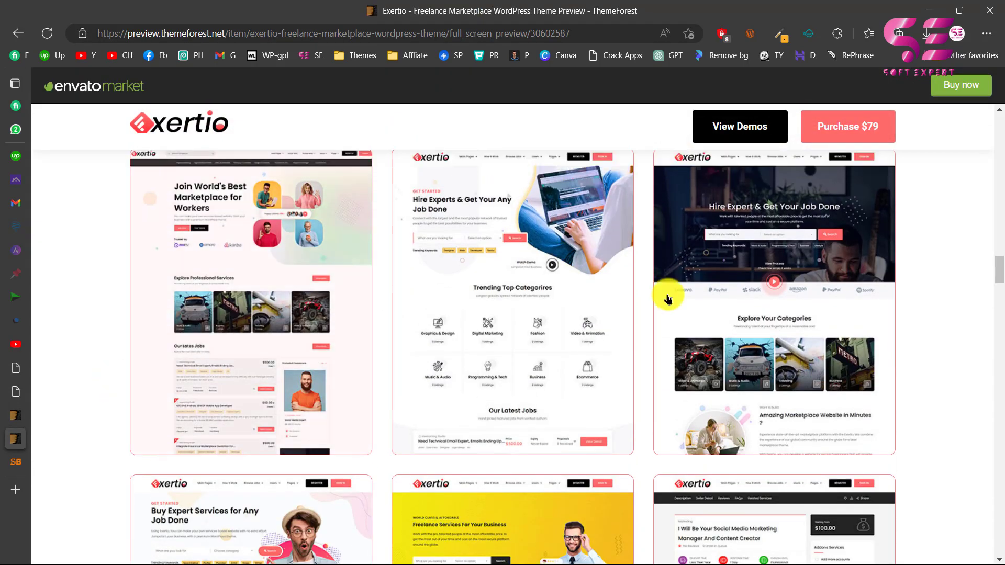
{"action": "scroll", "coordinate": [968, 394], "scroll_direction": "down", "scroll_amount": 5}
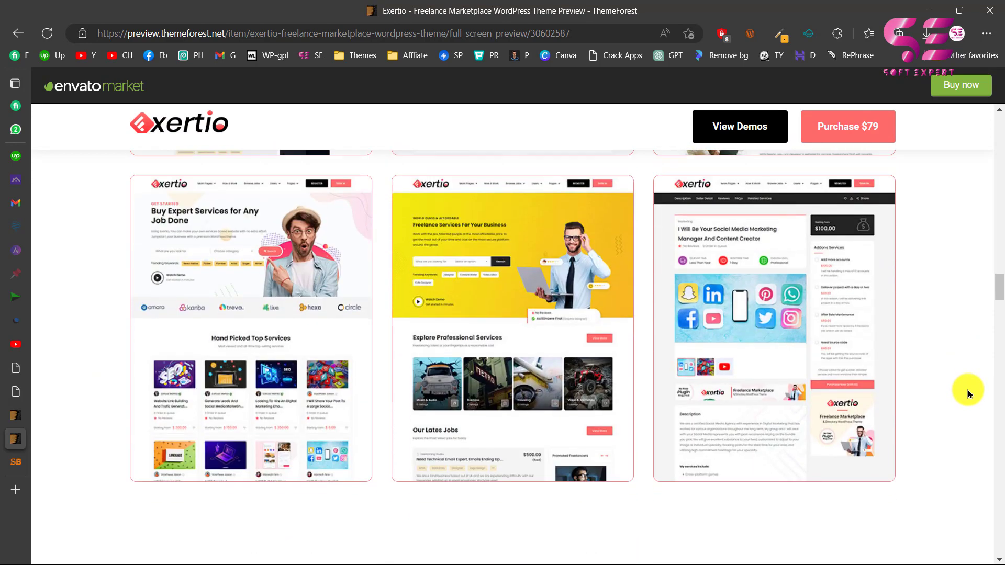
Open the Home Creative demo from the Exertio theme's demo gallery.
{"action": "scroll", "coordinate": [966, 394], "scroll_direction": "up", "scroll_amount": 6}
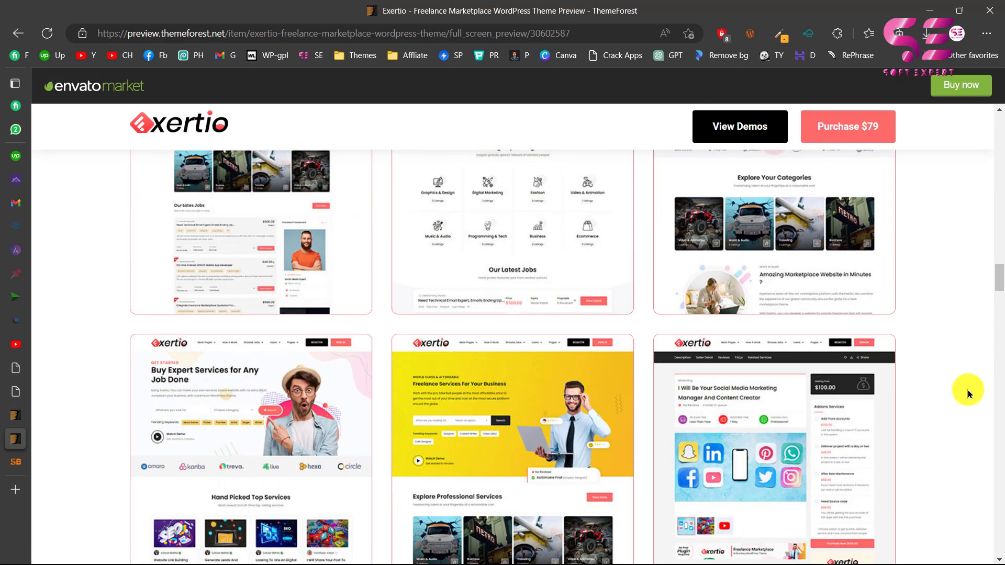
{"action": "scroll", "coordinate": [957, 315], "scroll_direction": "down", "scroll_amount": 1}
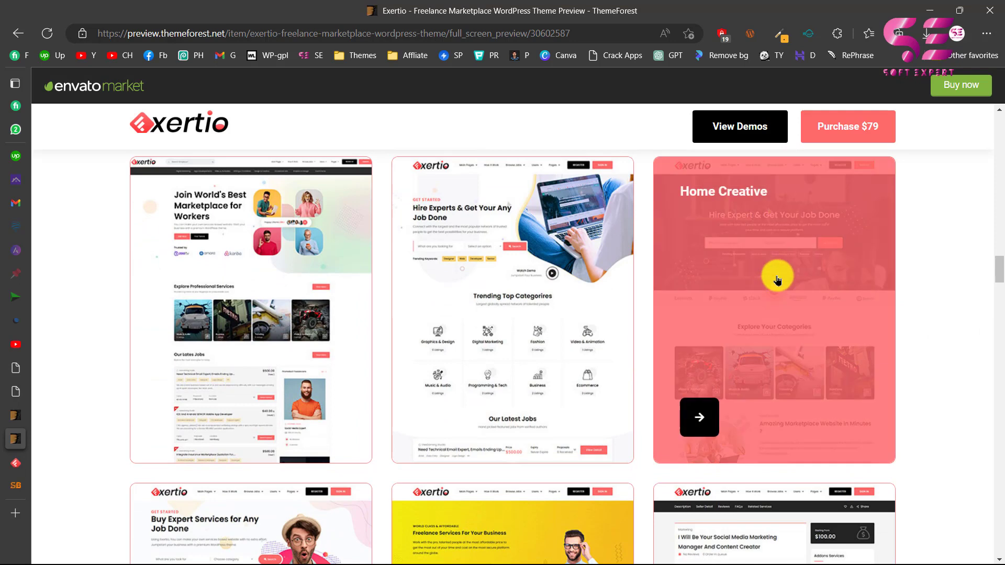
{"action": "left_click", "coordinate": [748, 328]}
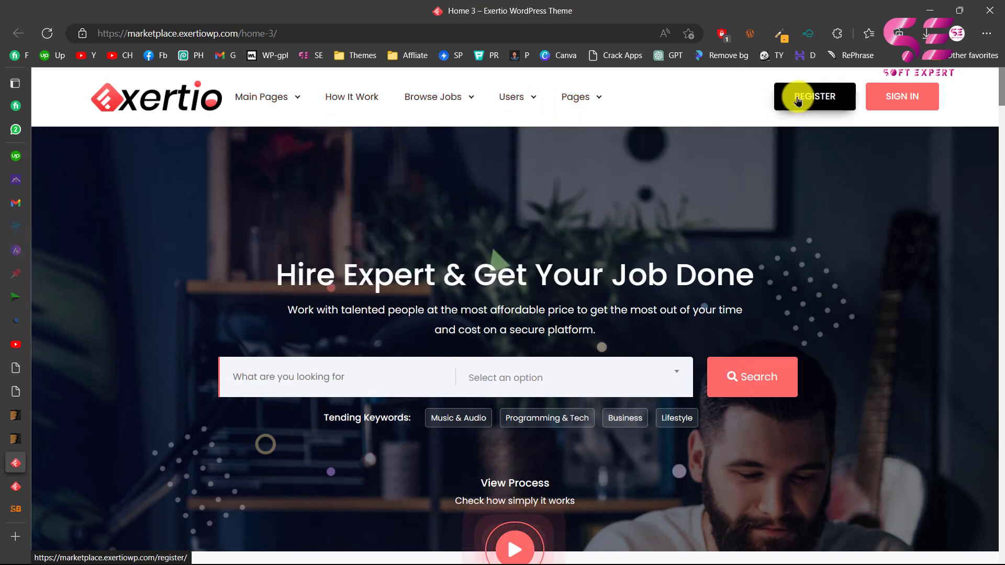
Examine the Home Creative demo's search banner, categories, services, jobs, freelancers, pricing plans, blog and footer sections.
{"action": "scroll", "coordinate": [714, 215], "scroll_direction": "down", "scroll_amount": 1}
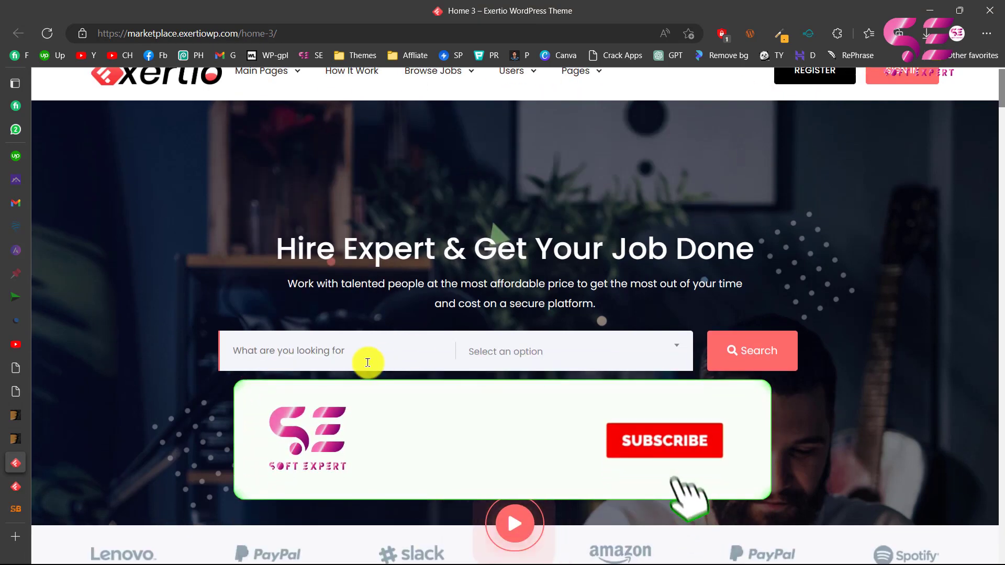
{"action": "scroll", "coordinate": [702, 358], "scroll_direction": "down", "scroll_amount": 6}
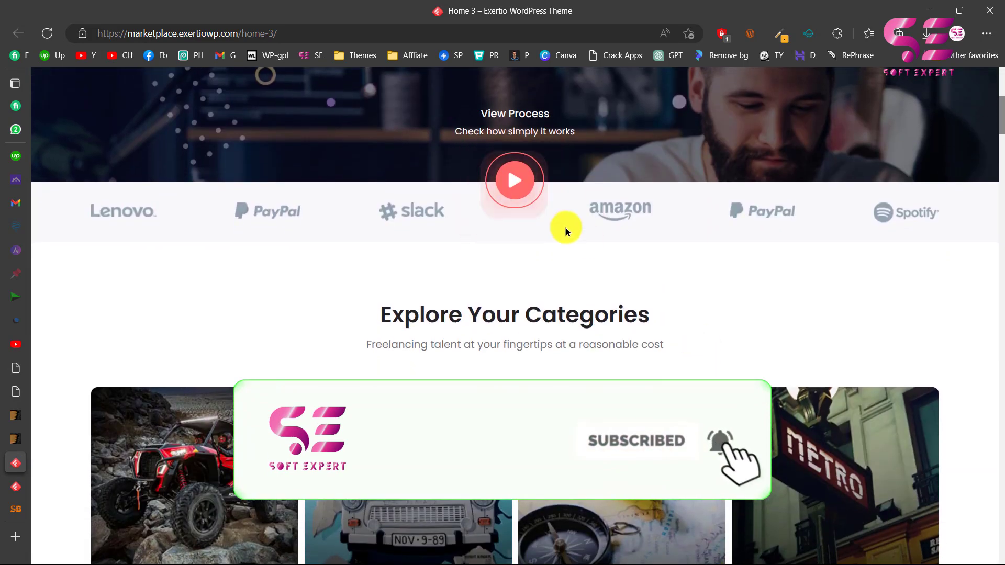
{"action": "scroll", "coordinate": [526, 199], "scroll_direction": "down", "scroll_amount": 5}
{"action": "scroll", "coordinate": [630, 227], "scroll_direction": "down", "scroll_amount": 6}
{"action": "scroll", "coordinate": [601, 380], "scroll_direction": "down", "scroll_amount": 5}
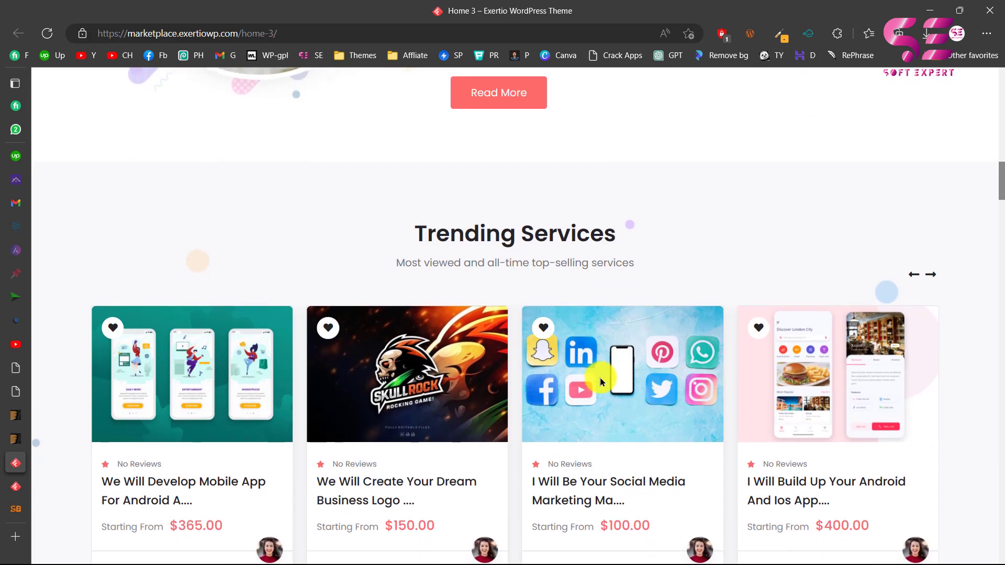
{"action": "scroll", "coordinate": [600, 381], "scroll_direction": "down", "scroll_amount": 3}
{"action": "scroll", "coordinate": [613, 322], "scroll_direction": "down", "scroll_amount": 3}
{"action": "scroll", "coordinate": [613, 322], "scroll_direction": "down", "scroll_amount": 5}
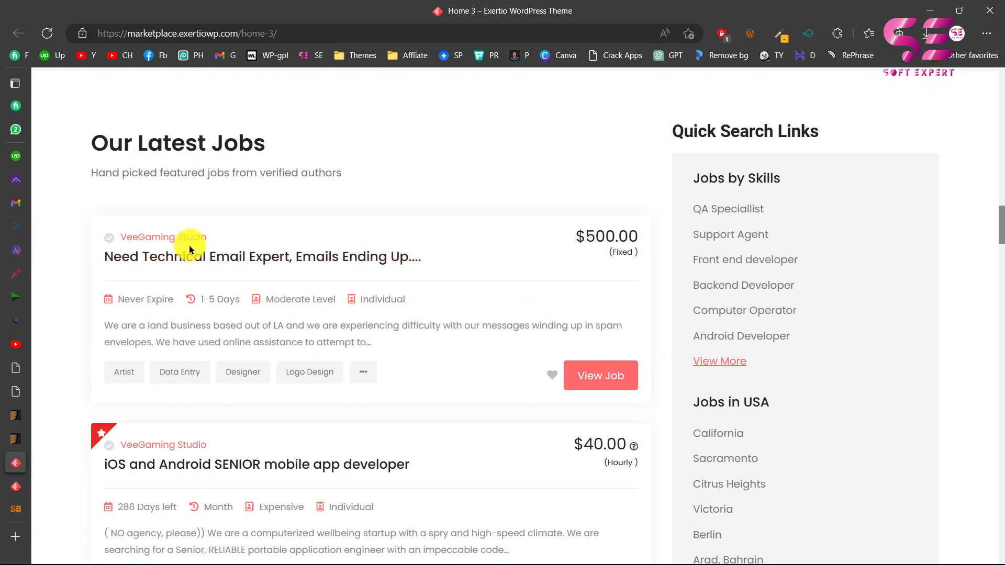
{"action": "scroll", "coordinate": [416, 375], "scroll_direction": "down", "scroll_amount": 9}
{"action": "scroll", "coordinate": [418, 372], "scroll_direction": "down", "scroll_amount": 16}
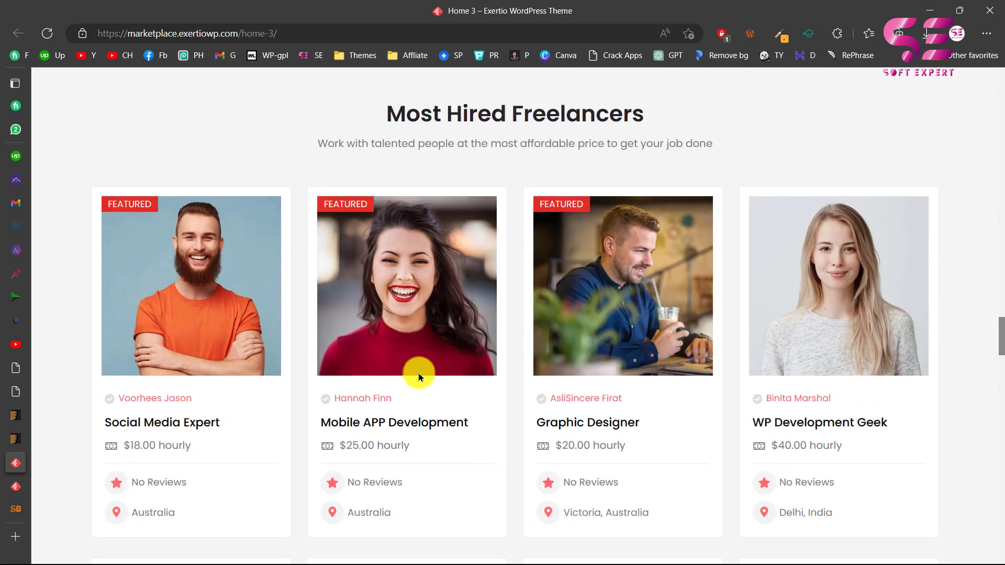
{"action": "scroll", "coordinate": [584, 343], "scroll_direction": "down", "scroll_amount": 7}
{"action": "scroll", "coordinate": [585, 350], "scroll_direction": "down", "scroll_amount": 13}
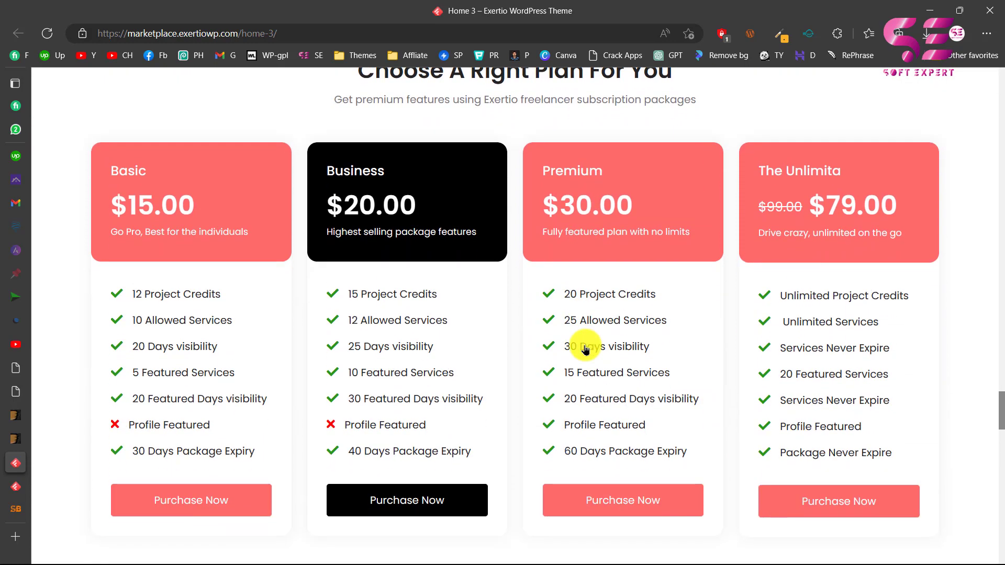
{"action": "scroll", "coordinate": [585, 349], "scroll_direction": "down", "scroll_amount": 20}
{"action": "scroll", "coordinate": [585, 350], "scroll_direction": "down", "scroll_amount": 4}
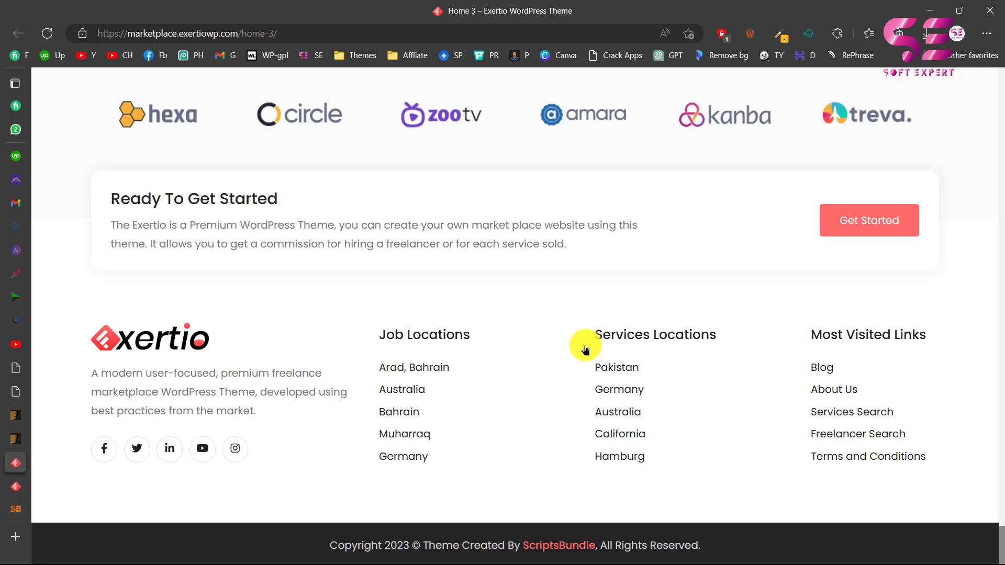
{"action": "scroll", "coordinate": [585, 350], "scroll_direction": "up", "scroll_amount": 12}
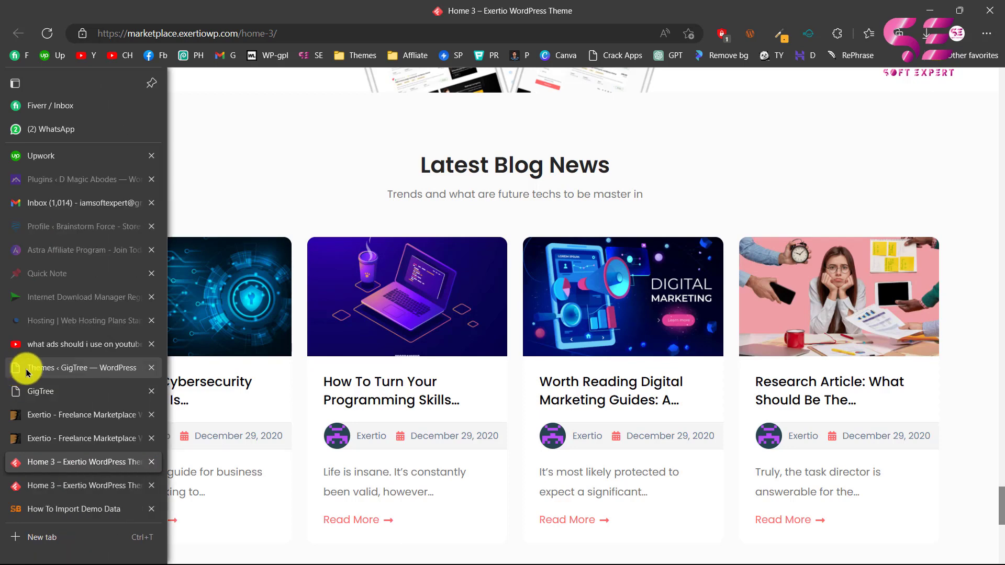
Check GigTree's installed themes, then switch to the ScriptsBundle guide on importing demo data and read the WordPress importer instructions.
{"action": "left_click", "coordinate": [33, 371]}
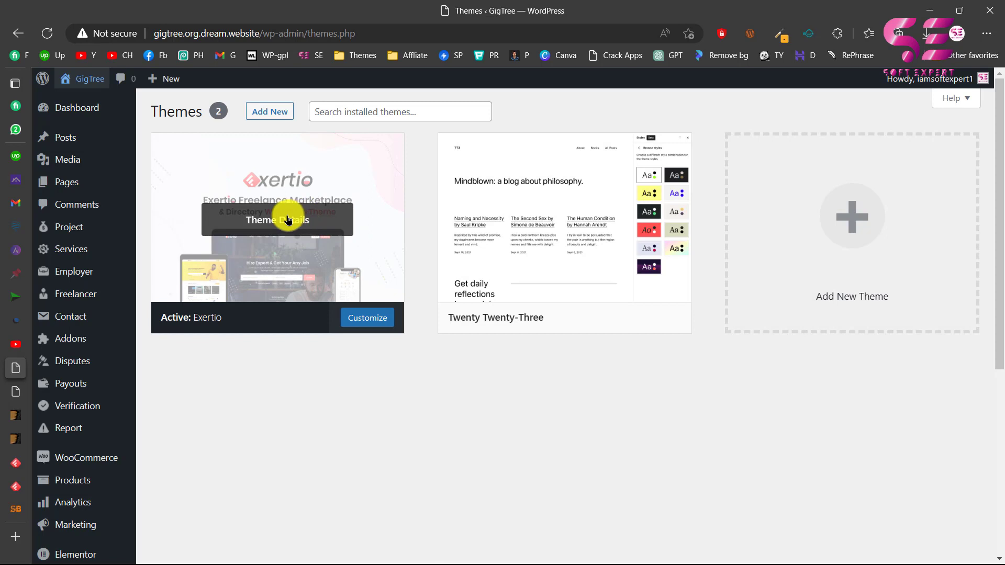
{"action": "mouse_move", "coordinate": [17, 471]}
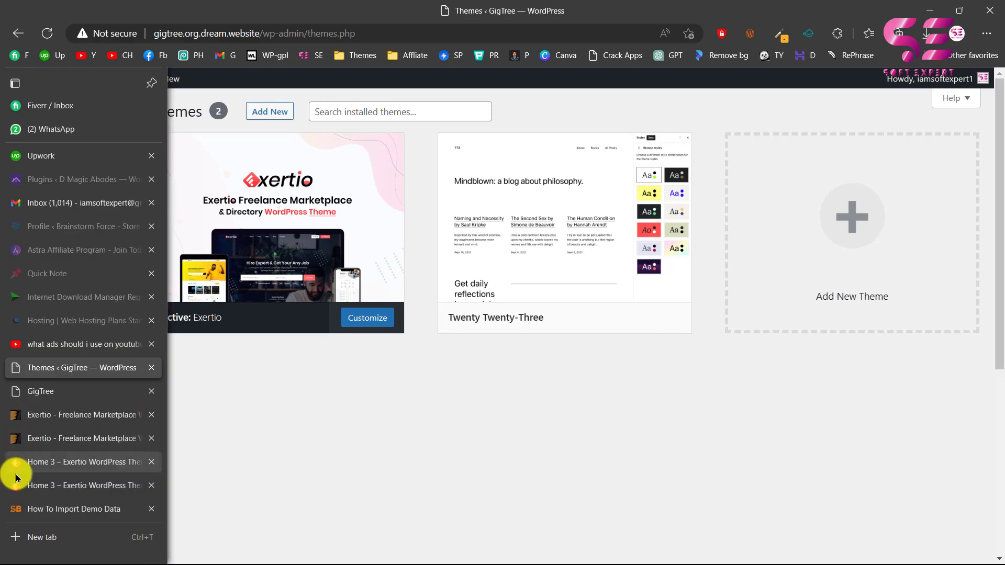
{"action": "left_click", "coordinate": [20, 507]}
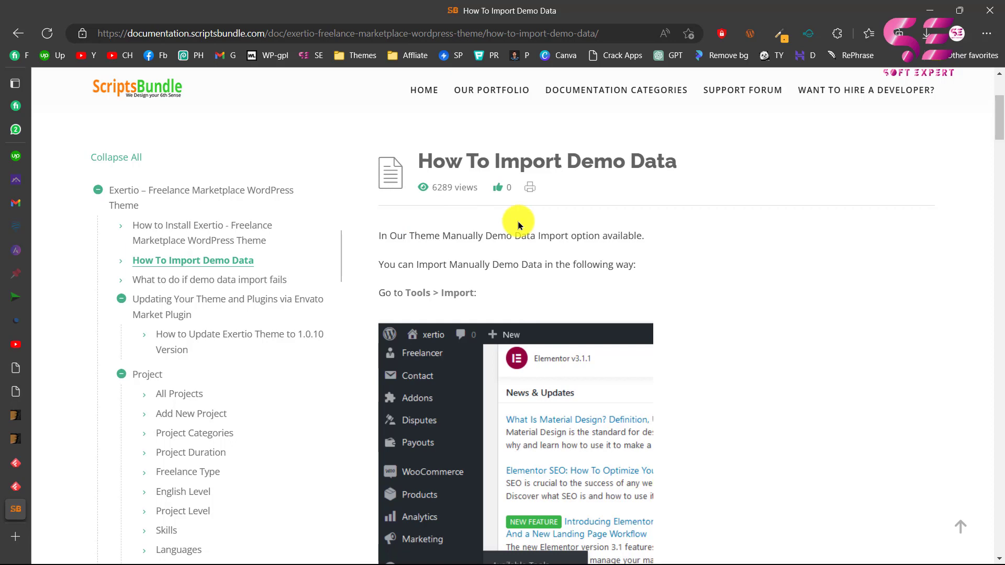
{"action": "scroll", "coordinate": [519, 225], "scroll_direction": "down", "scroll_amount": 1}
{"action": "scroll", "coordinate": [518, 220], "scroll_direction": "up", "scroll_amount": 1}
{"action": "scroll", "coordinate": [492, 282], "scroll_direction": "down", "scroll_amount": 10}
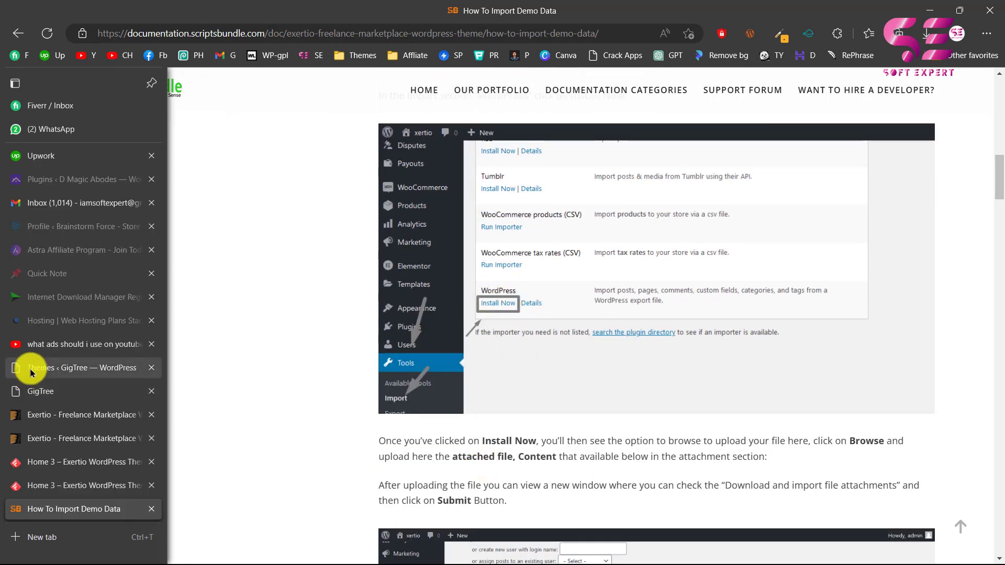
Return to the GigTree WordPress dashboard and locate its import tools.
{"action": "left_click", "coordinate": [26, 370]}
{"action": "scroll", "coordinate": [86, 398], "scroll_direction": "down", "scroll_amount": 6}
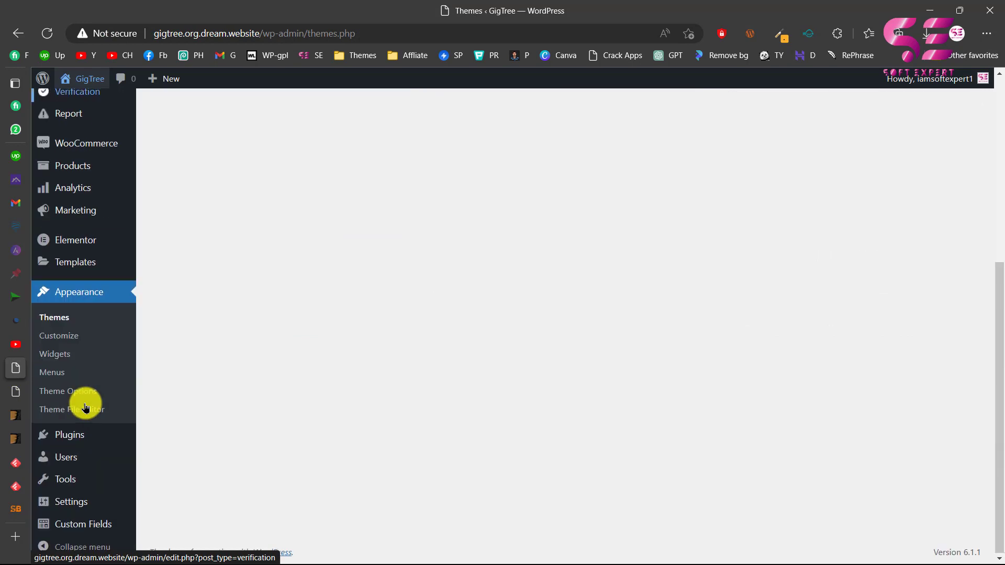
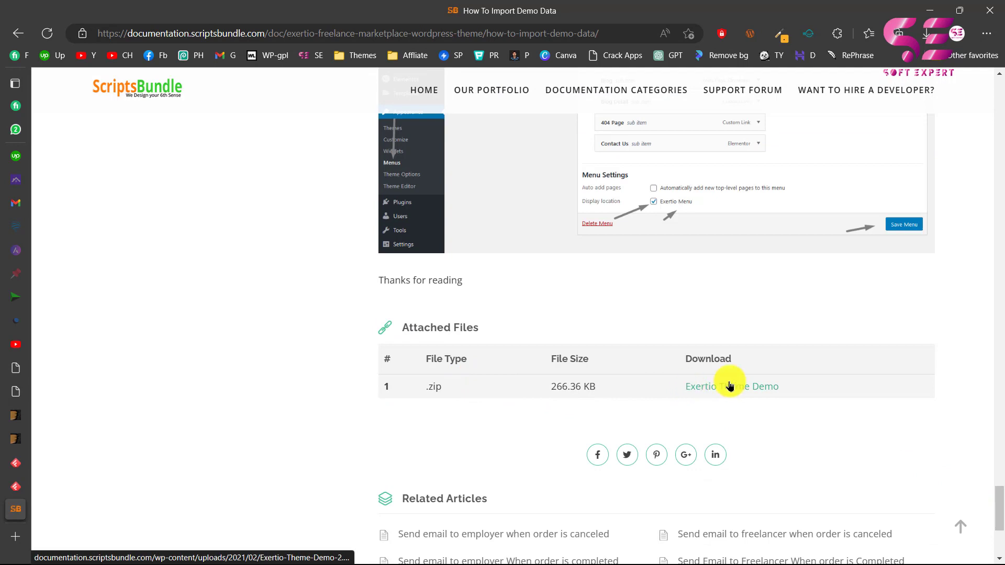
Download the Exertio Theme Demo zip attached to the guide and view the files in the extracted Exertio Theme Demo folder.
{"action": "left_click", "coordinate": [731, 386]}
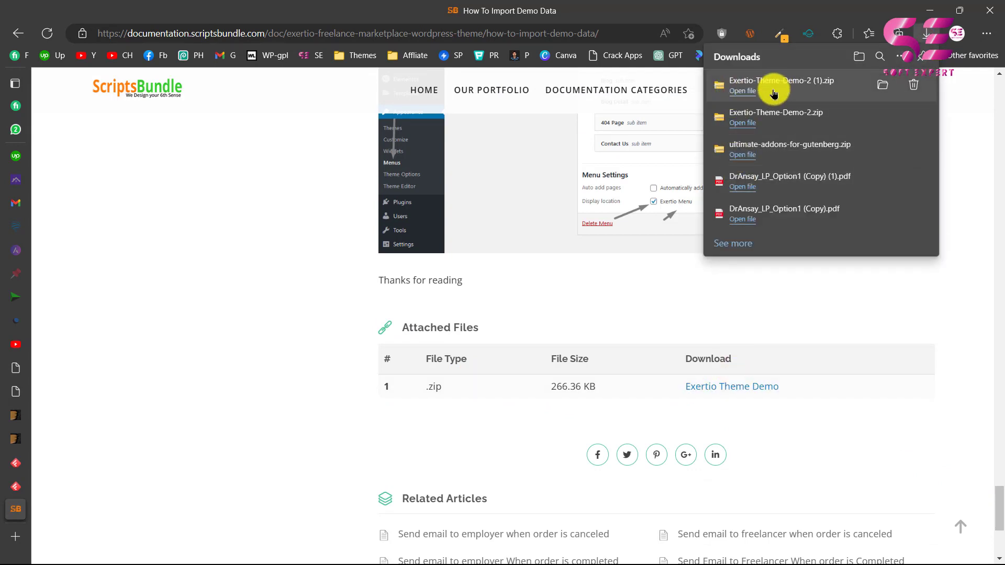
{"action": "left_click", "coordinate": [265, 332]}
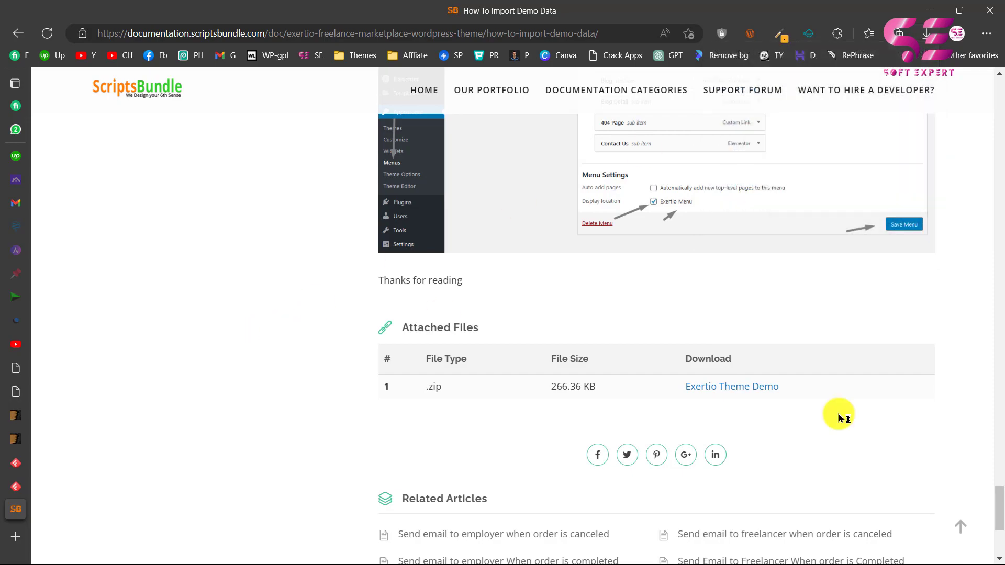
{"action": "left_click_drag", "start_coordinate": [996, 505], "coordinate": [987, 293]}
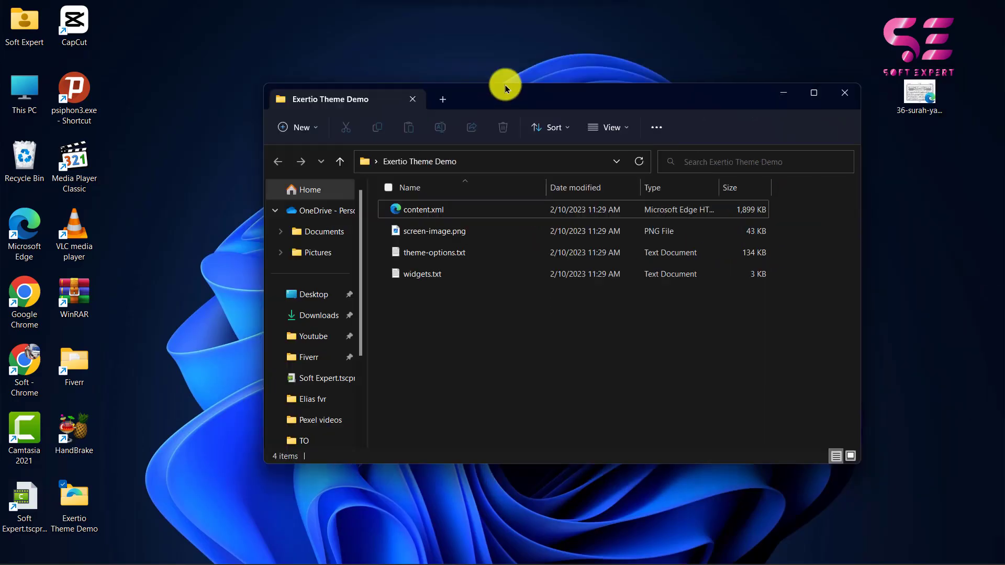
{"action": "left_click_drag", "start_coordinate": [506, 88], "coordinate": [484, 84]}
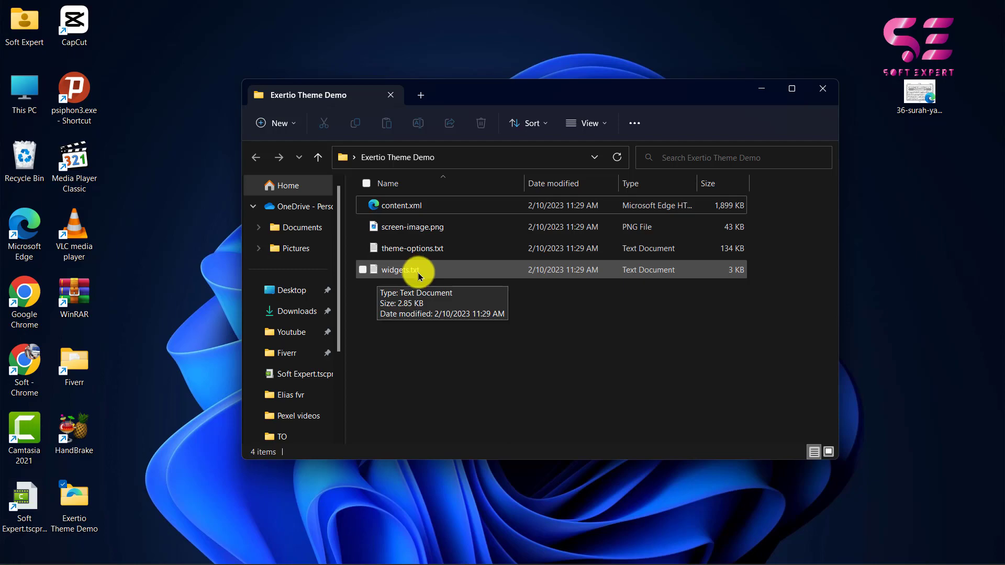
Upload content.xml from the Exertio Theme Demo folder to GigTree's WordPress importer.
{"action": "left_click", "coordinate": [529, 553]}
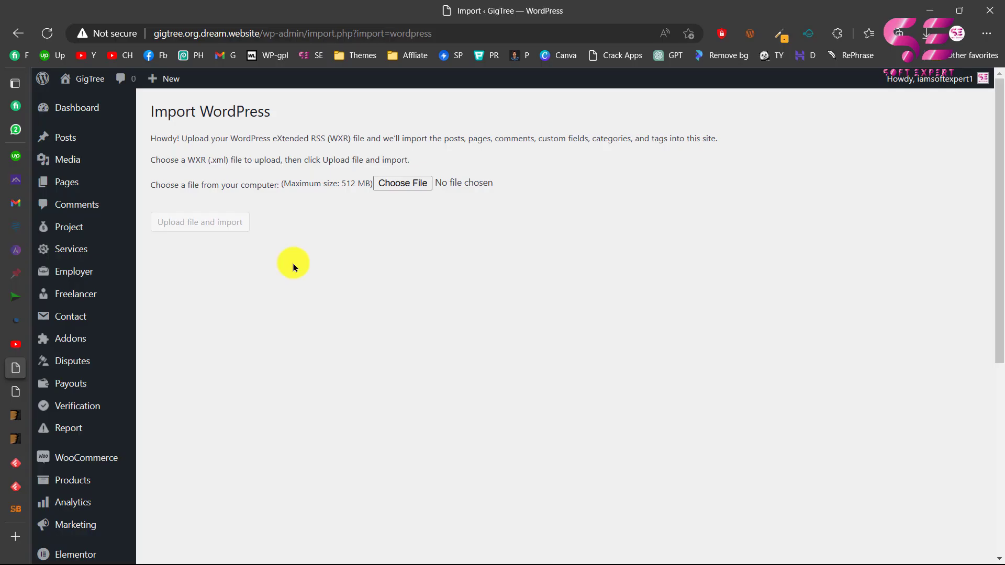
{"action": "left_click", "coordinate": [408, 186]}
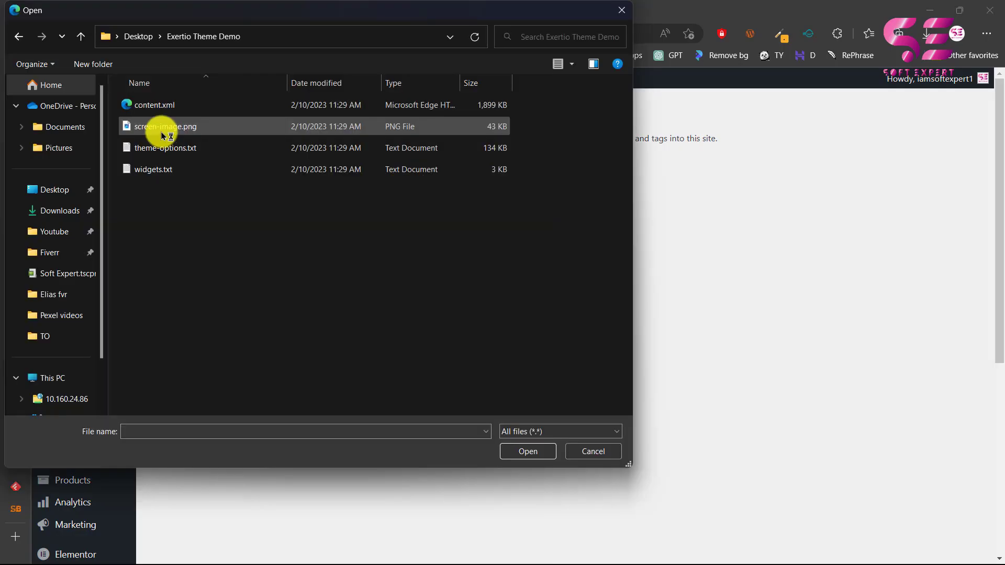
{"action": "left_click", "coordinate": [168, 105]}
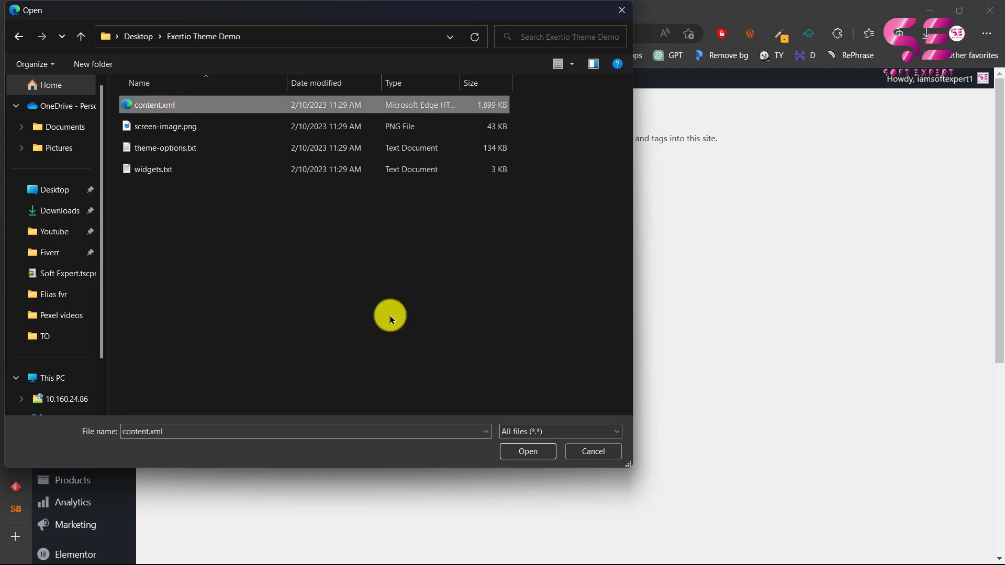
{"action": "left_click", "coordinate": [529, 452]}
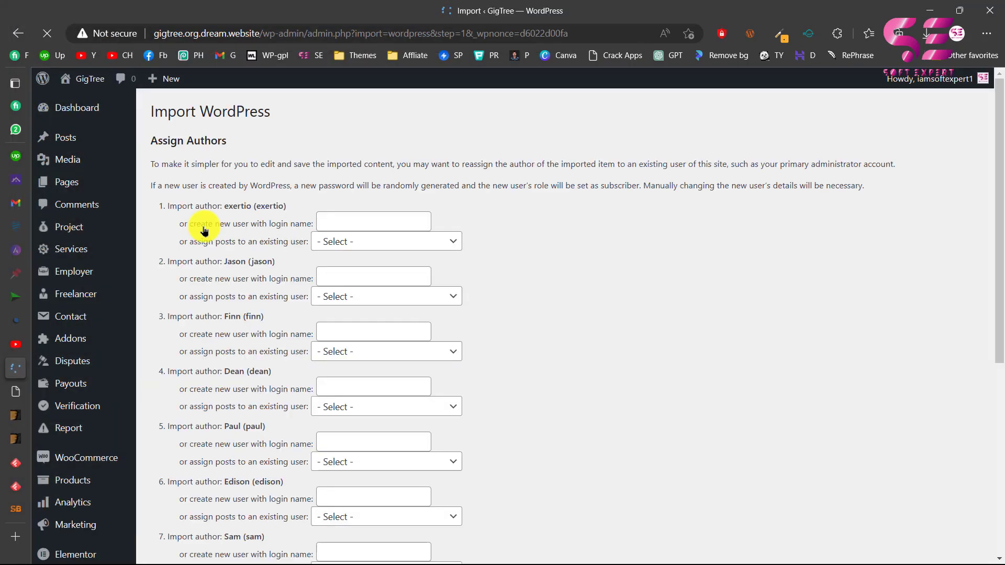
Run the import with file attachments downloaded and no authors assigned to existing users, and review the import log to its end.
{"action": "left_click", "coordinate": [365, 244]}
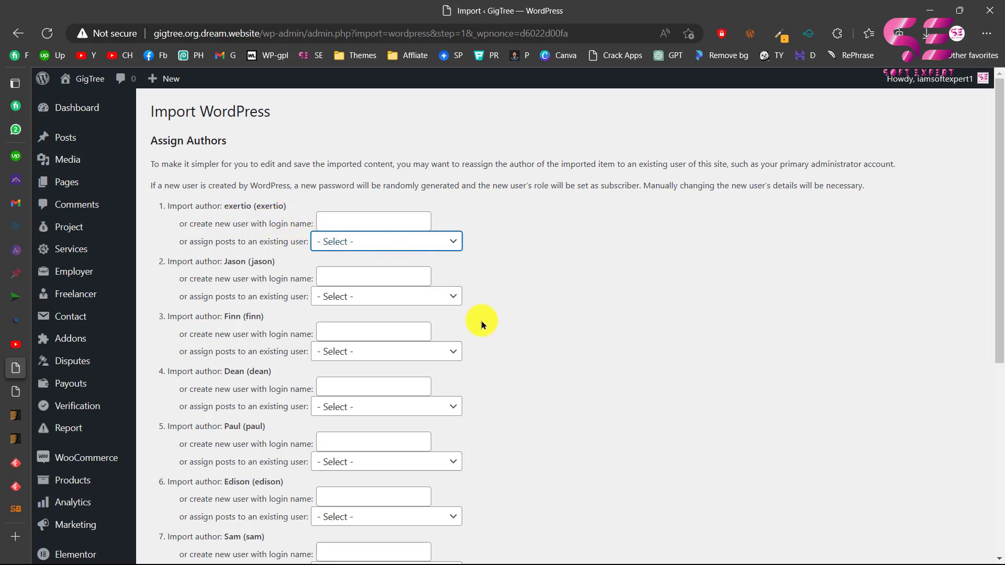
{"action": "scroll", "coordinate": [481, 325], "scroll_direction": "down", "scroll_amount": 5}
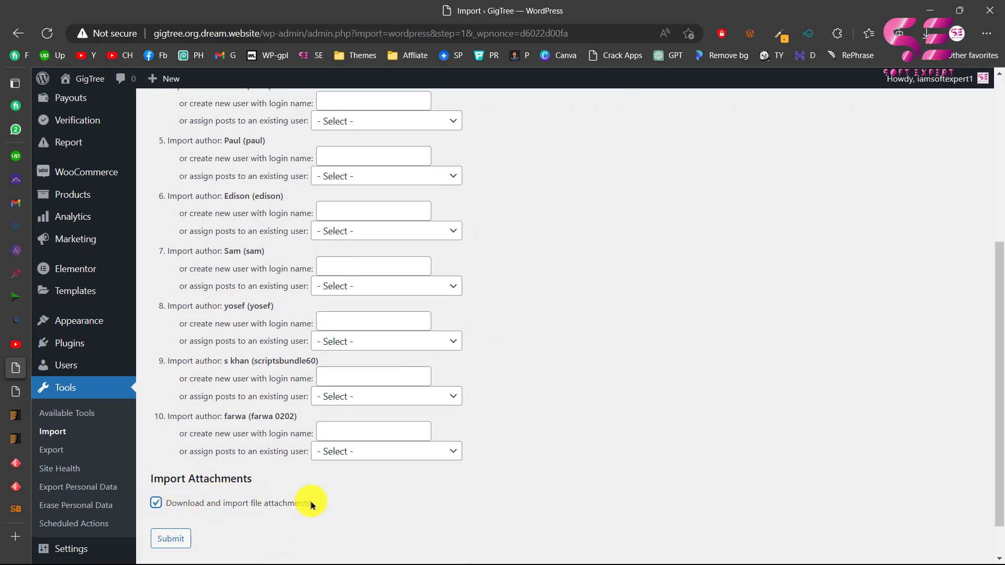
{"action": "left_click", "coordinate": [170, 540]}
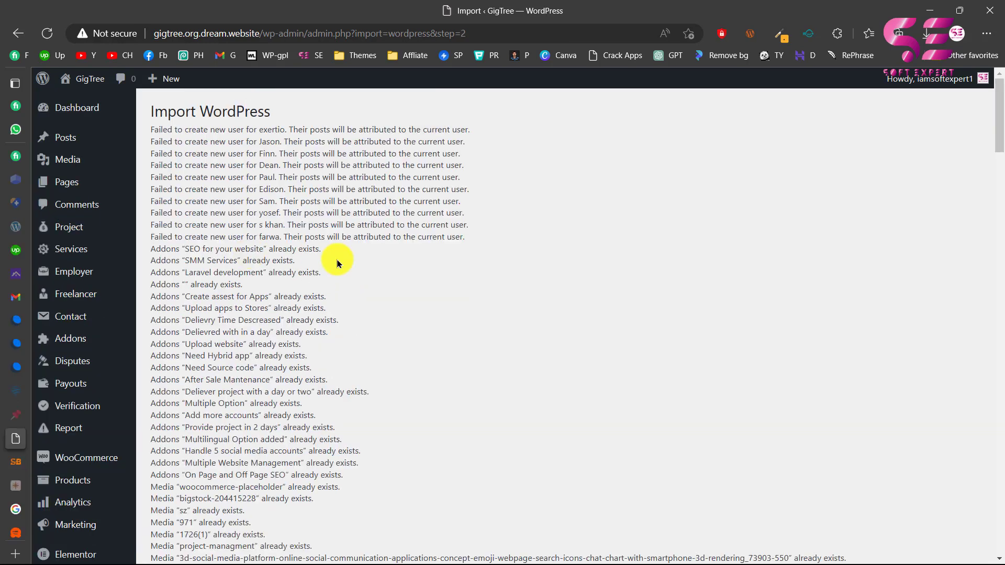
{"action": "scroll", "coordinate": [336, 263], "scroll_direction": "down", "scroll_amount": 1}
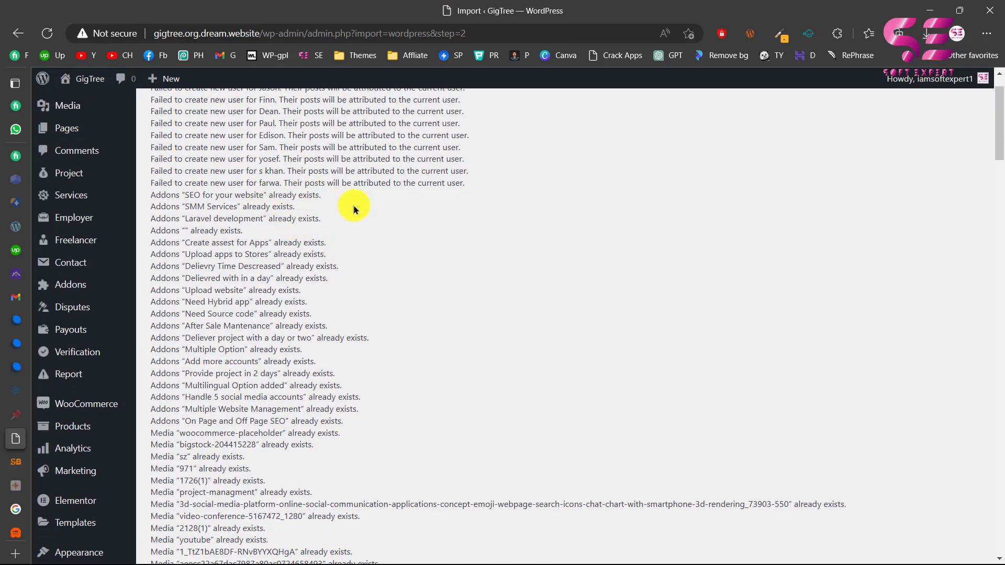
{"action": "scroll", "coordinate": [356, 206], "scroll_direction": "down", "scroll_amount": 20}
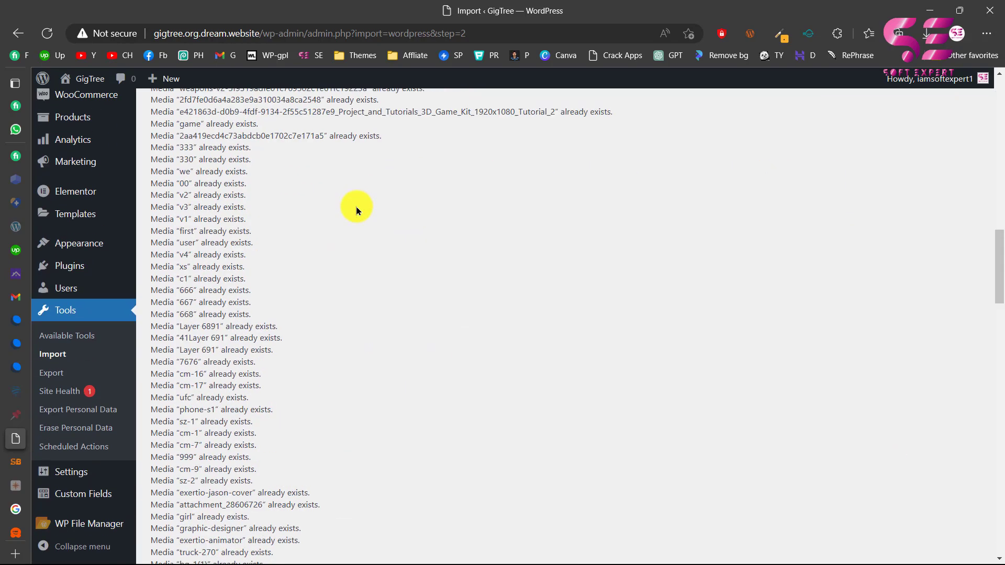
{"action": "scroll", "coordinate": [260, 153], "scroll_direction": "down", "scroll_amount": 15}
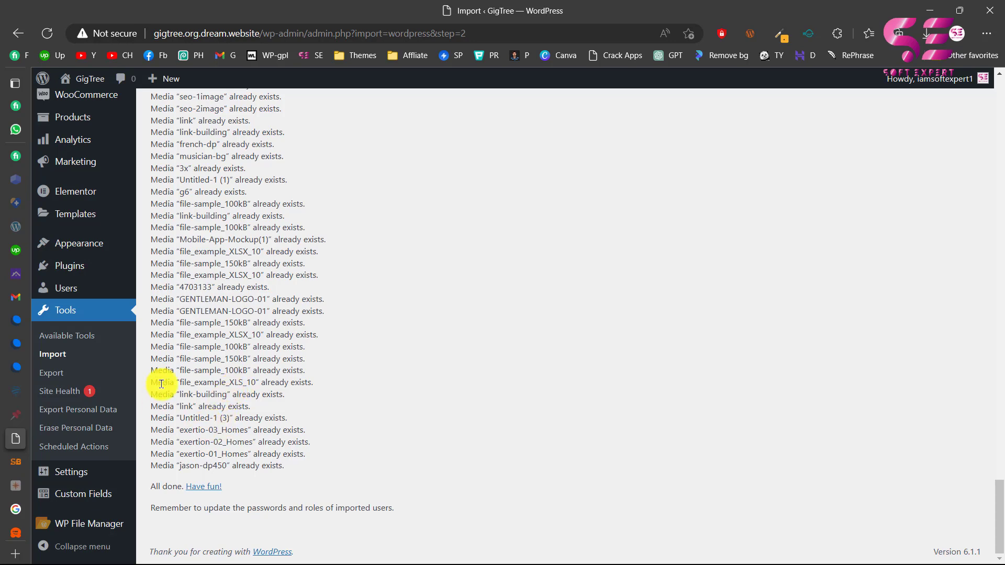
Read the demo import guide's instructions for importing the theme options from the clipboard.
{"action": "left_click", "coordinate": [16, 464]}
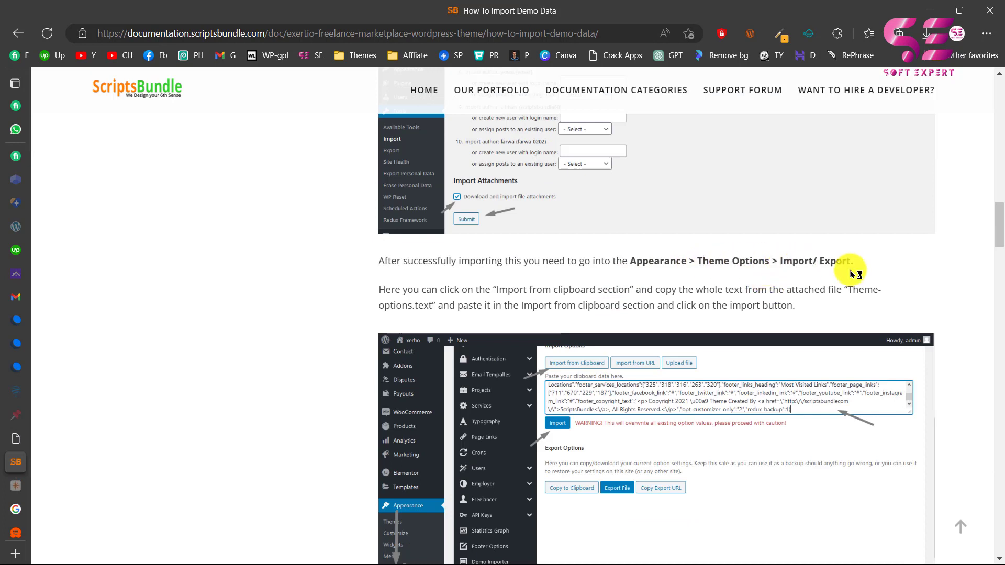
{"action": "scroll", "coordinate": [848, 264], "scroll_direction": "down", "scroll_amount": 2}
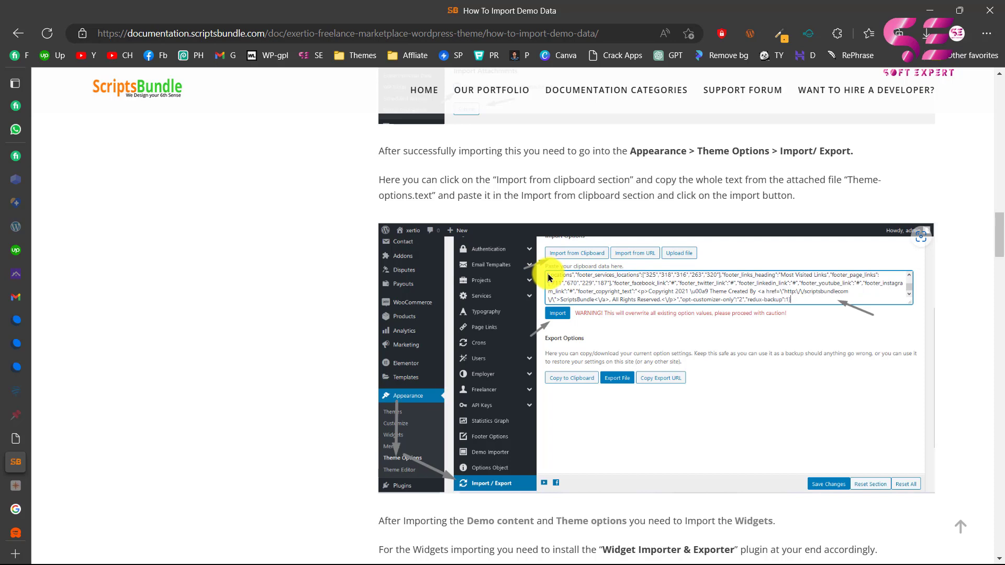
{"action": "scroll", "coordinate": [550, 277], "scroll_direction": "up", "scroll_amount": 1}
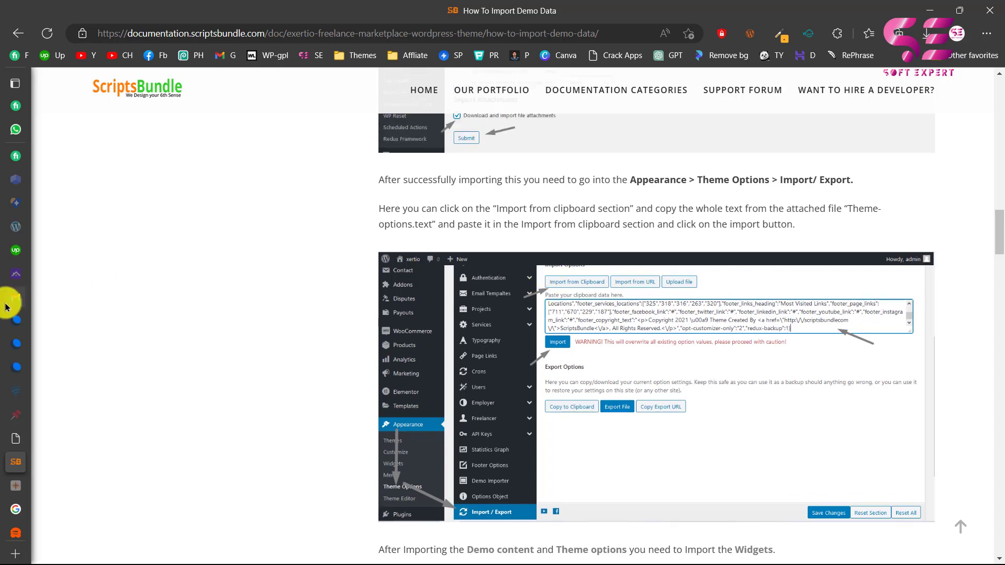
Open the Import / Export section of GigTree's Theme Options and choose to import options from the clipboard.
{"action": "mouse_move", "coordinate": [18, 397]}
{"action": "left_click", "coordinate": [31, 438]}
{"action": "mouse_move", "coordinate": [74, 244]}
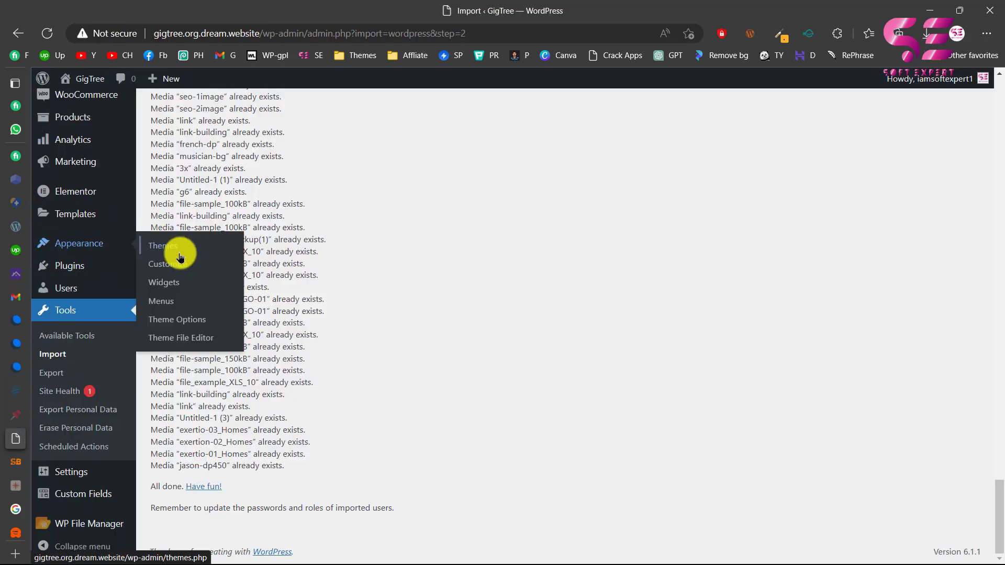
{"action": "left_click", "coordinate": [178, 320]}
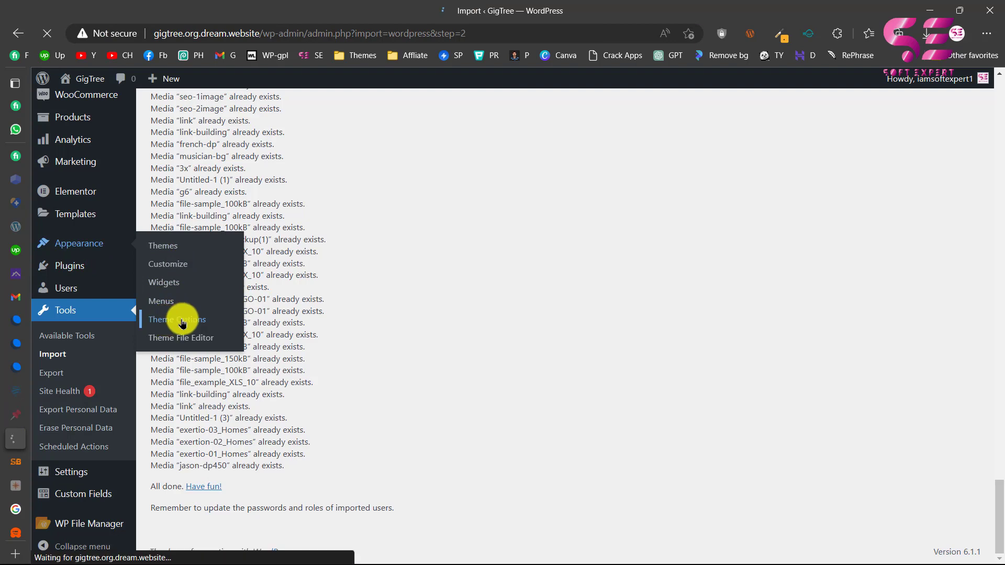
{"action": "scroll", "coordinate": [308, 419], "scroll_direction": "down", "scroll_amount": 6}
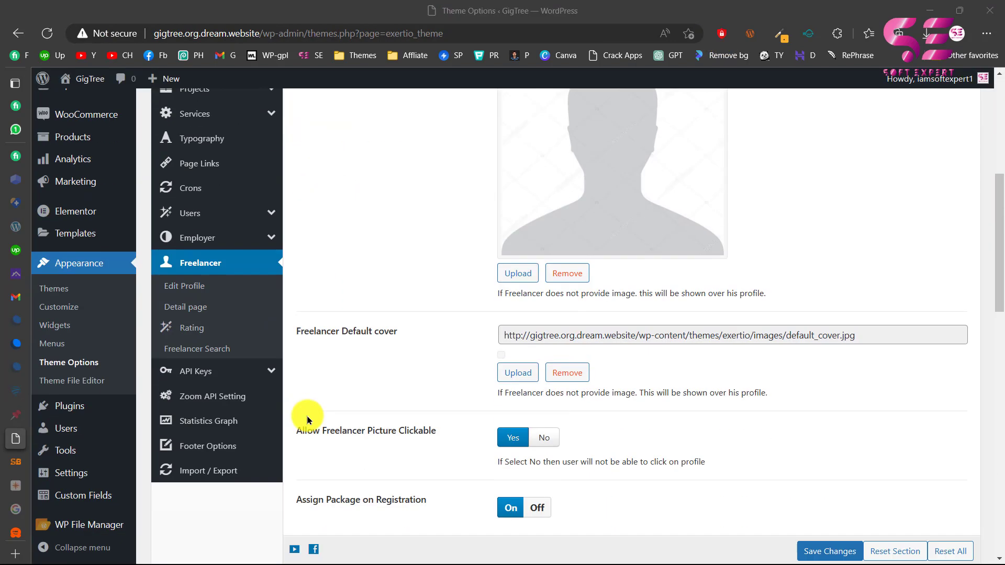
{"action": "left_click", "coordinate": [215, 468]}
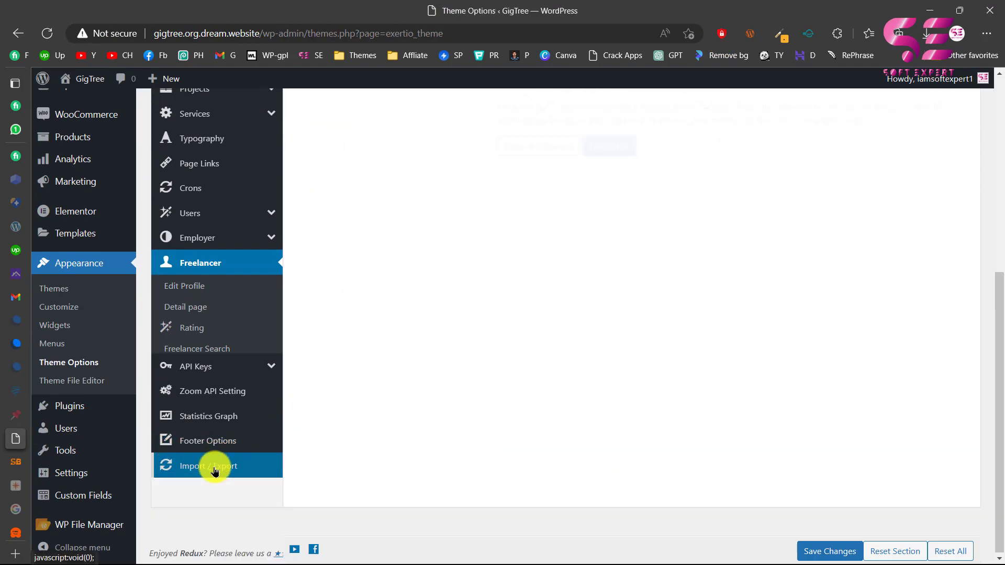
{"action": "scroll", "coordinate": [379, 306], "scroll_direction": "up", "scroll_amount": 3}
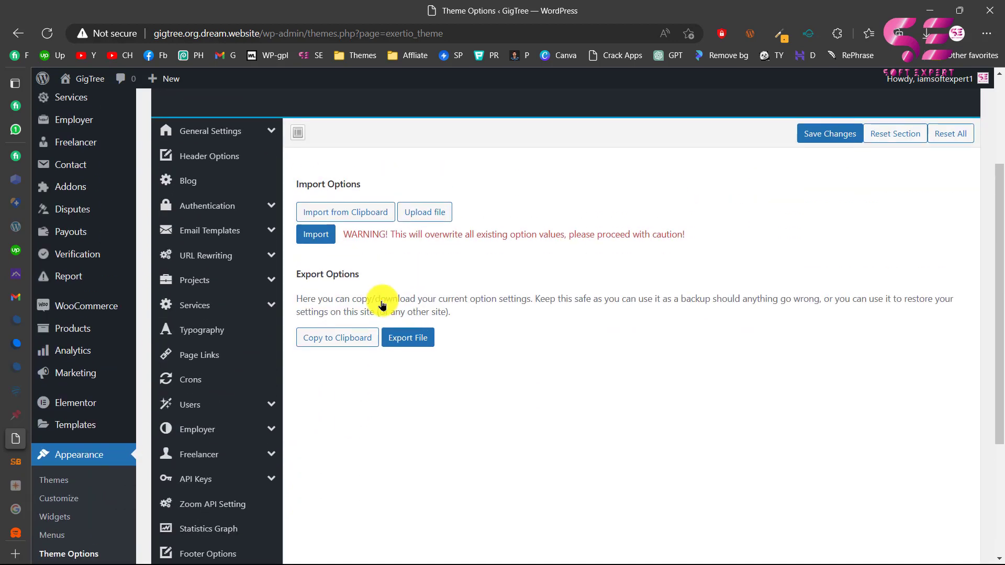
{"action": "left_click", "coordinate": [357, 218]}
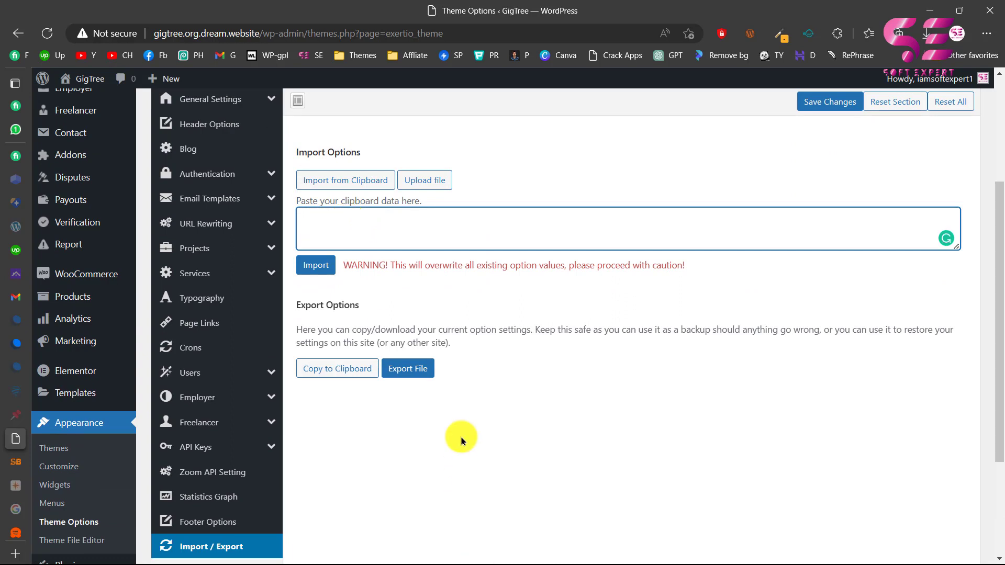
Open theme-options.txt from the Exertio Theme Demo folder and copy its entire text.
{"action": "key", "text": "alt+Tab"}
{"action": "left_click", "coordinate": [423, 249]}
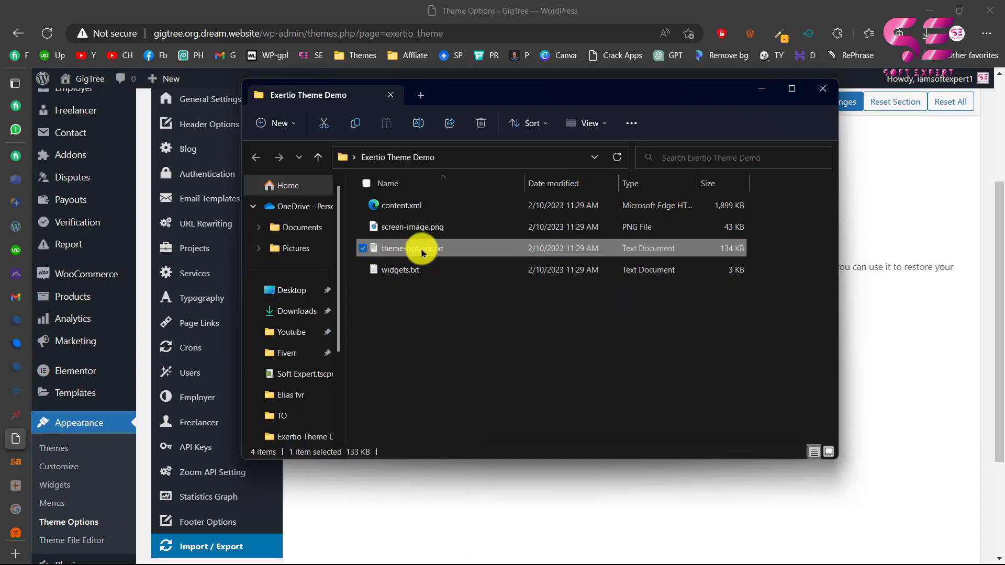
{"action": "double_click", "coordinate": [423, 249]}
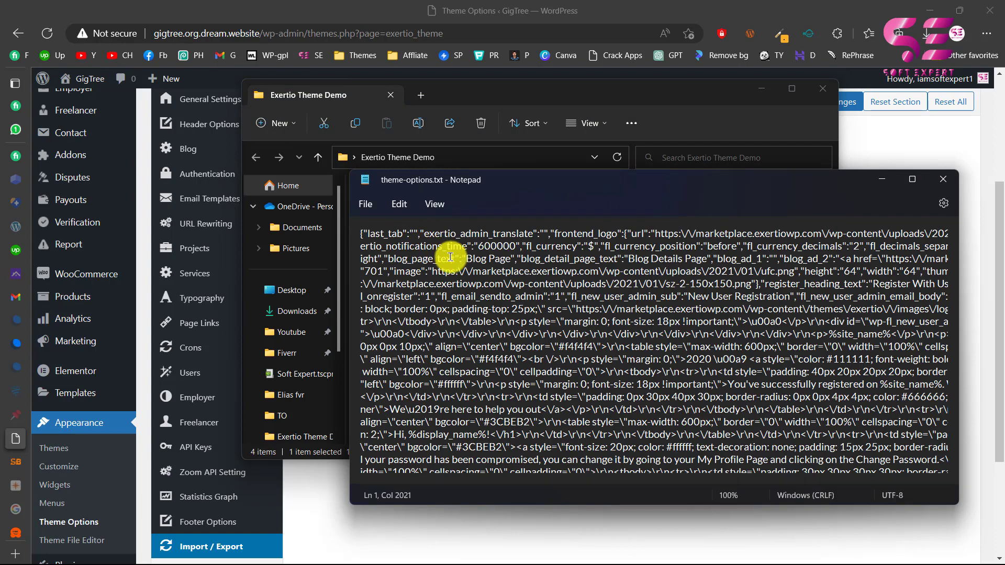
{"action": "key", "text": "ctrl+a"}
{"action": "right_click", "coordinate": [450, 257]}
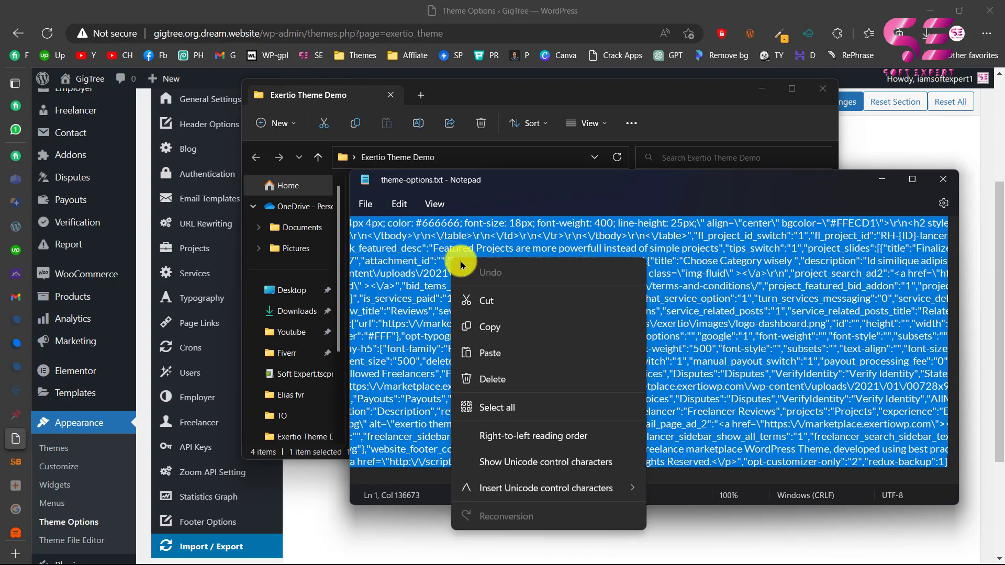
{"action": "left_click", "coordinate": [478, 326]}
Import the copied theme options text from the clipboard into GigTree, agreeing to replace the current options.
{"action": "left_click", "coordinate": [383, 78]}
{"action": "left_click", "coordinate": [350, 181]}
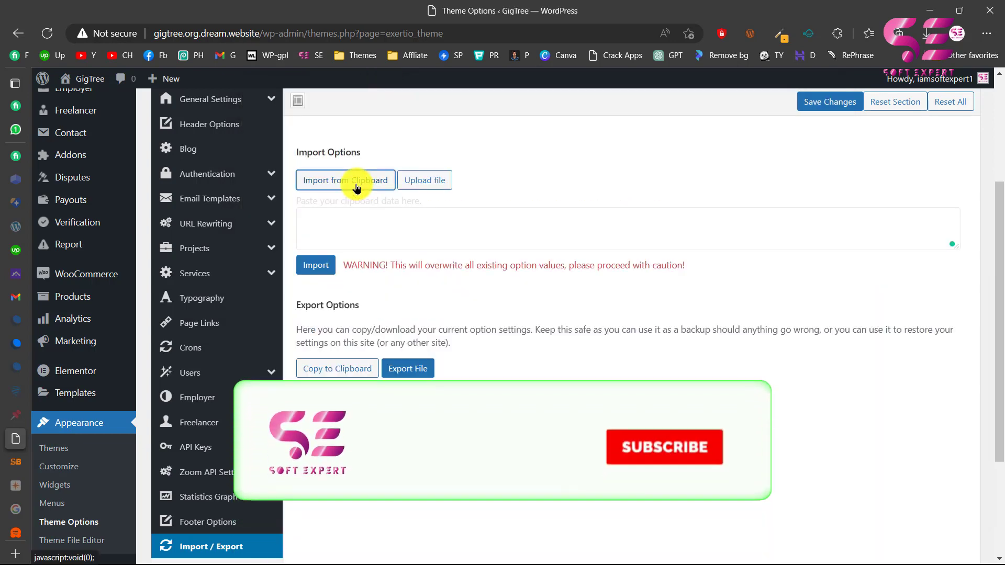
{"action": "key", "text": "ctrl+v"}
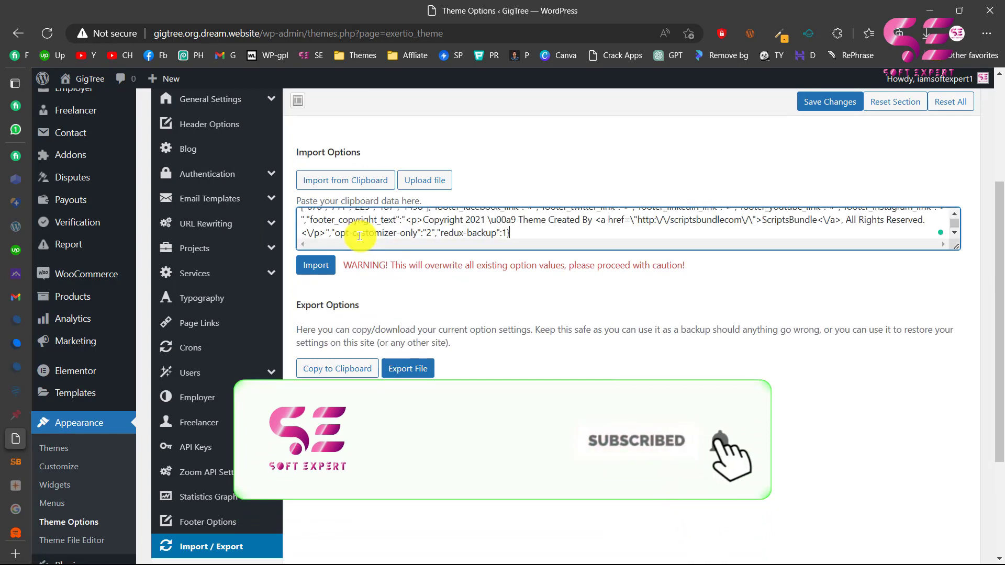
{"action": "left_click", "coordinate": [315, 265]}
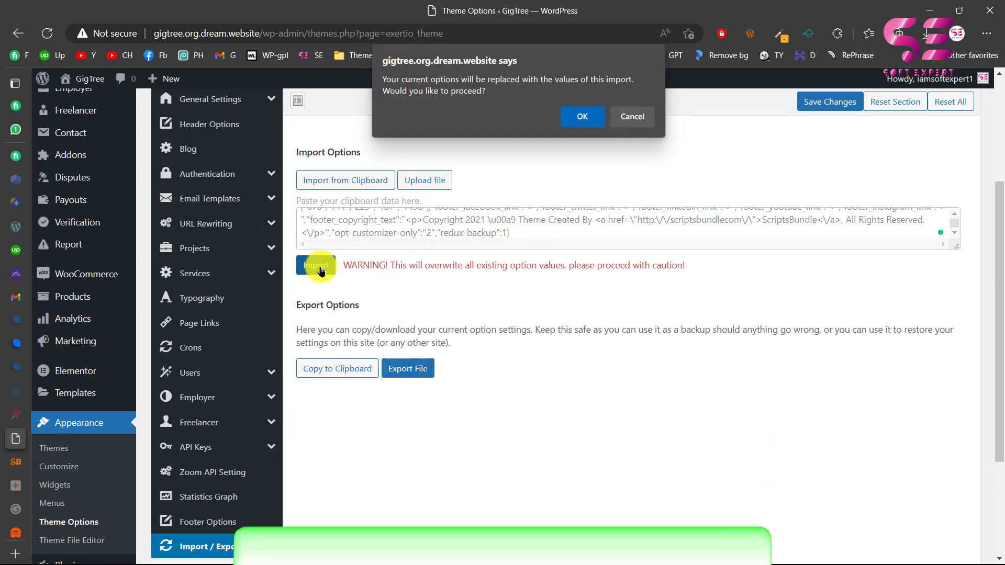
{"action": "left_click", "coordinate": [590, 117]}
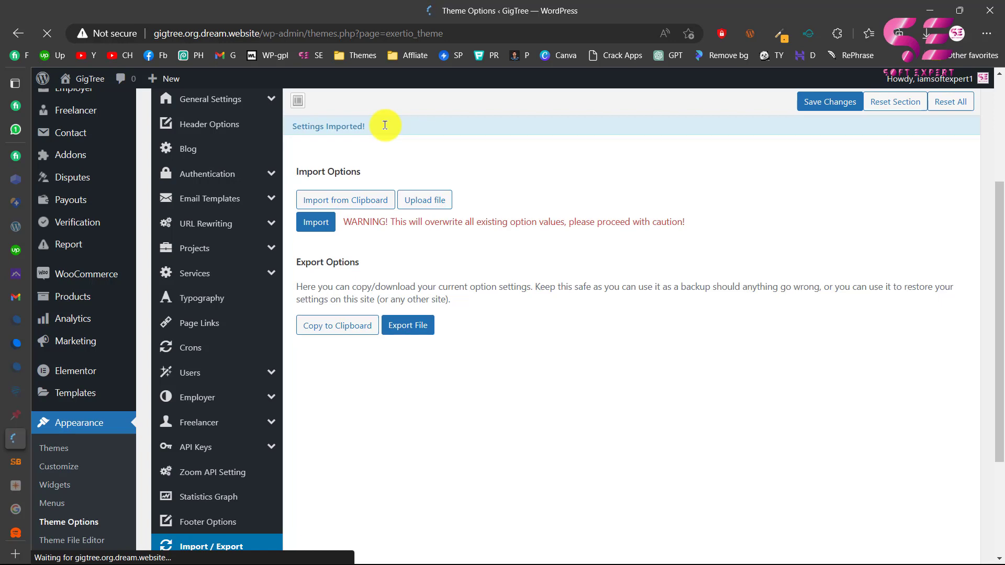
Copy the plugin name Widget Importer & Exporter from the demo import guide's widget instructions.
{"action": "key", "text": "ctrl+Tab"}
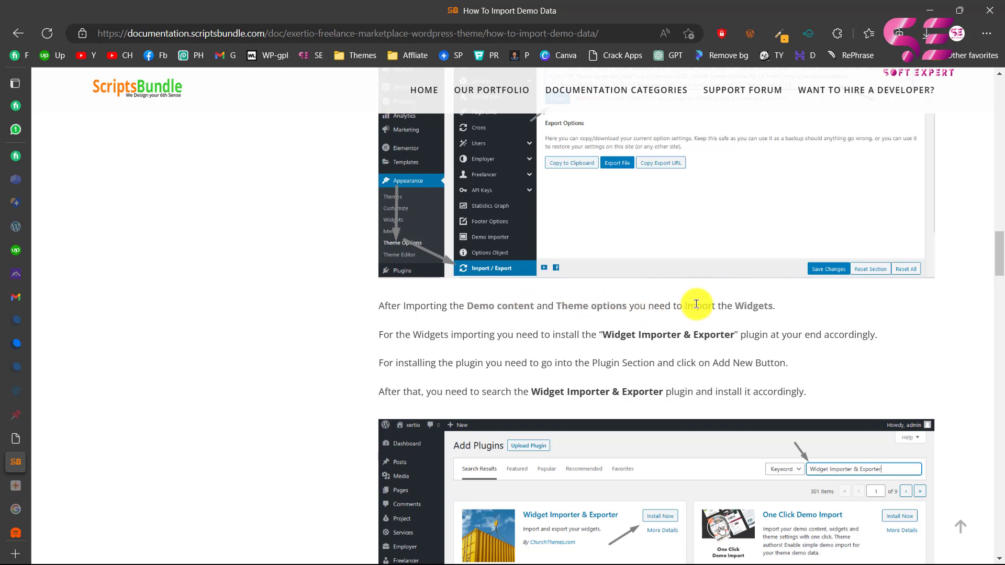
{"action": "scroll", "coordinate": [675, 363], "scroll_direction": "down", "scroll_amount": 2}
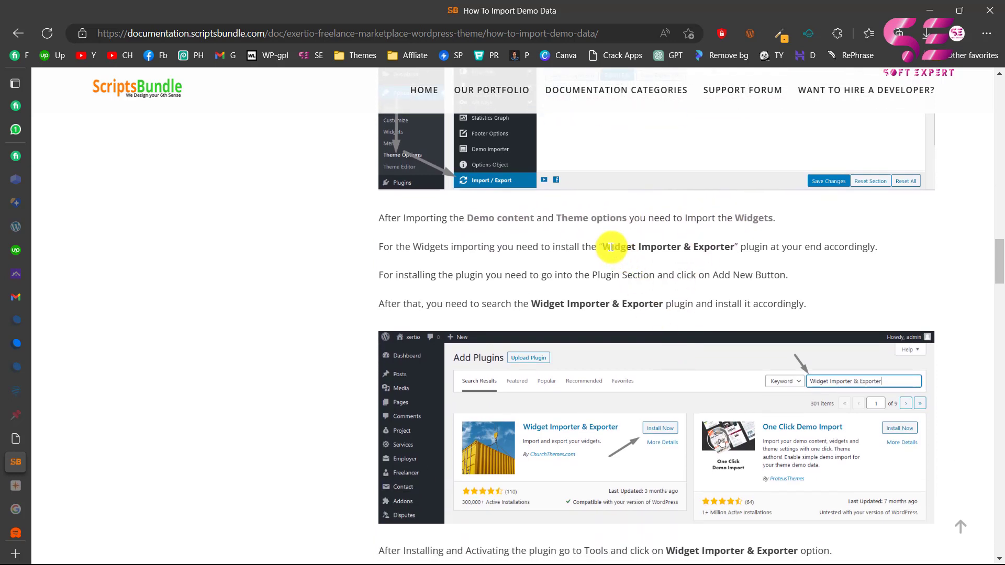
{"action": "left_click_drag", "start_coordinate": [601, 247], "coordinate": [735, 249]}
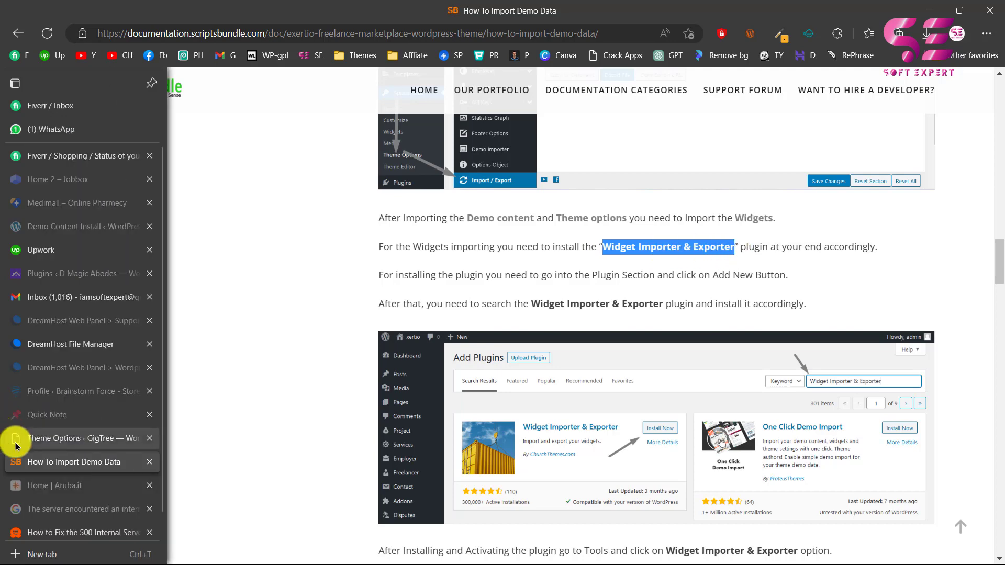
Search GigTree's plugin directory for Widget Importer & Exporter, then install and activate the plugin.
{"action": "left_click", "coordinate": [16, 445]}
{"action": "scroll", "coordinate": [173, 382], "scroll_direction": "down", "scroll_amount": 4}
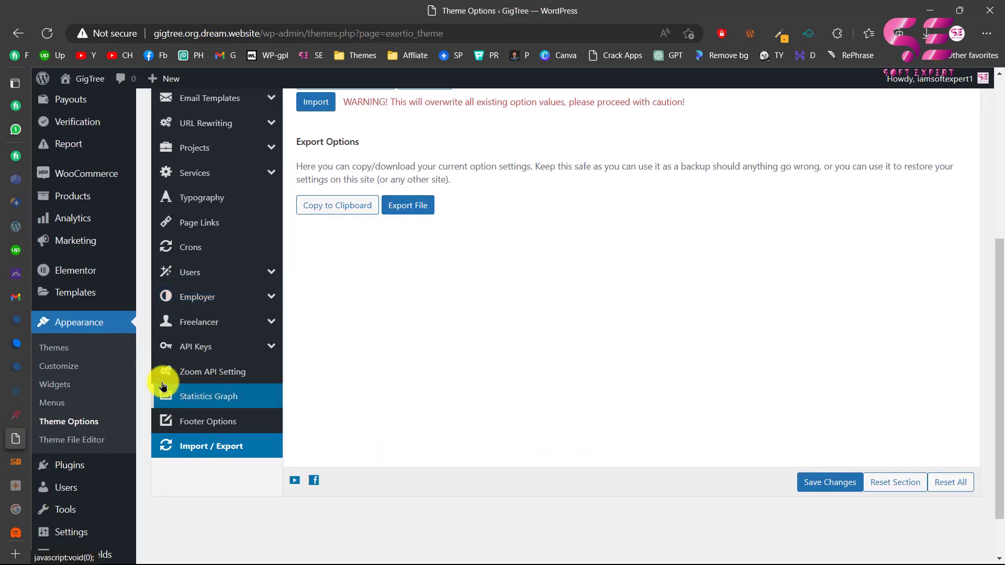
{"action": "scroll", "coordinate": [103, 306], "scroll_direction": "down", "scroll_amount": 1}
{"action": "mouse_move", "coordinate": [68, 404]}
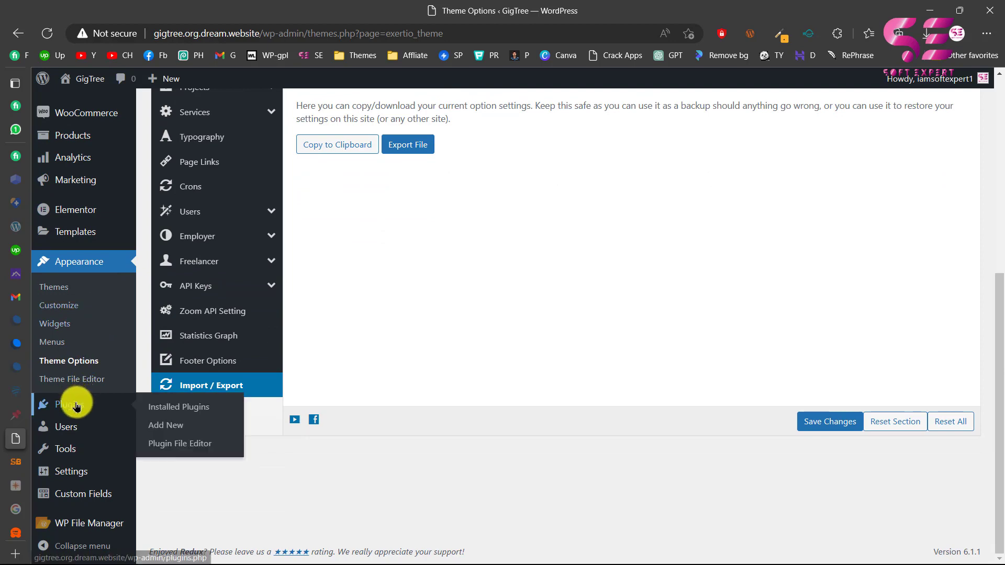
{"action": "left_click", "coordinate": [155, 425]}
{"action": "left_click", "coordinate": [797, 153]}
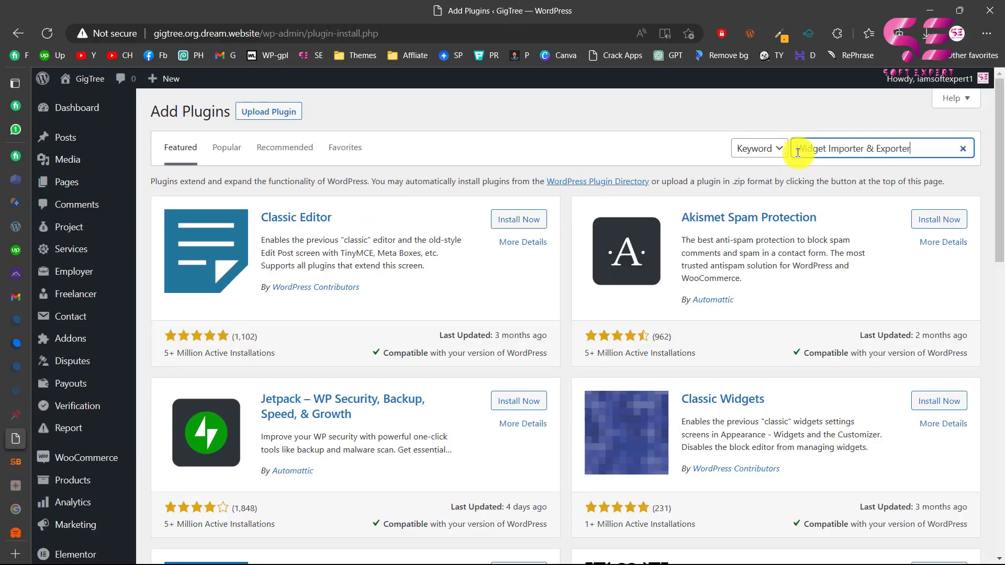
{"action": "left_click", "coordinate": [513, 225]}
{"action": "left_click", "coordinate": [517, 223]}
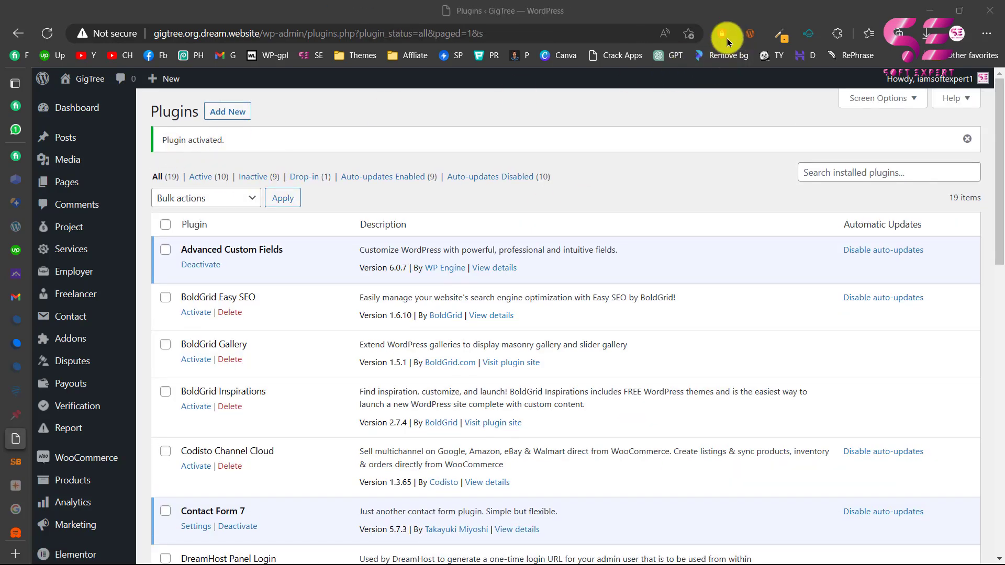
Open the Widget Importer & Exporter tool and choose to copy and paste the widget file's contents.
{"action": "scroll", "coordinate": [84, 398], "scroll_direction": "down", "scroll_amount": 6}
{"action": "mouse_move", "coordinate": [128, 445]}
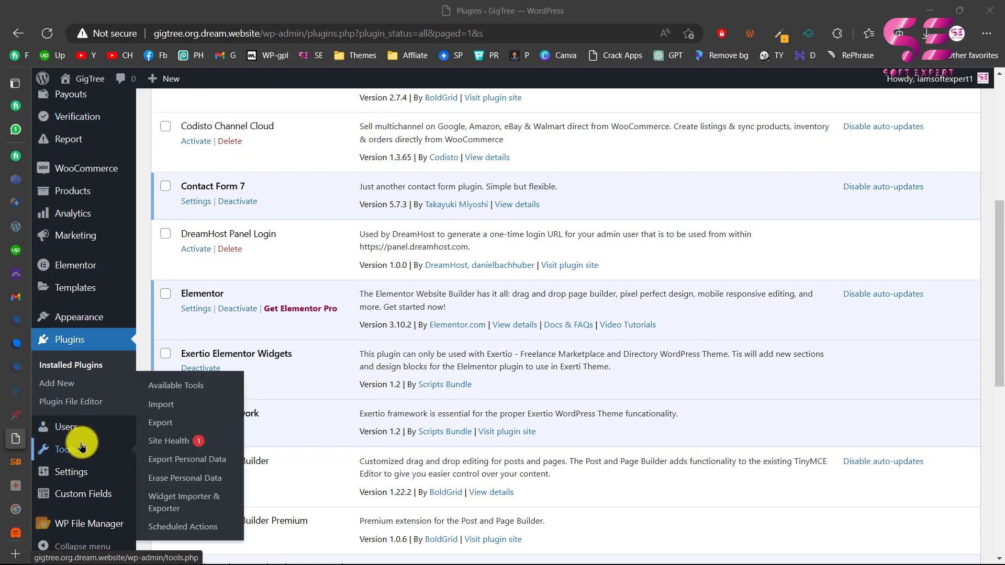
{"action": "left_click", "coordinate": [170, 500]}
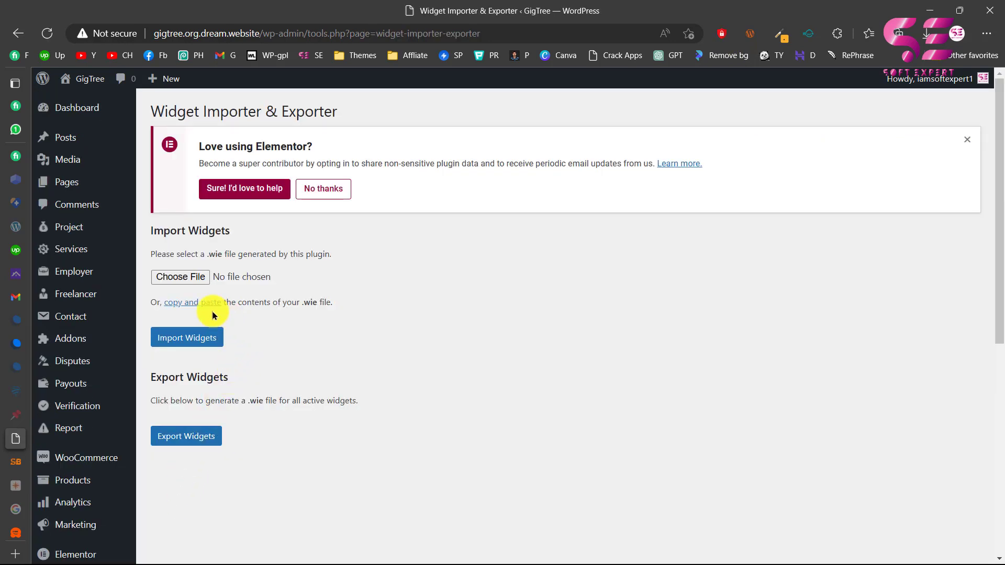
{"action": "left_click", "coordinate": [187, 303]}
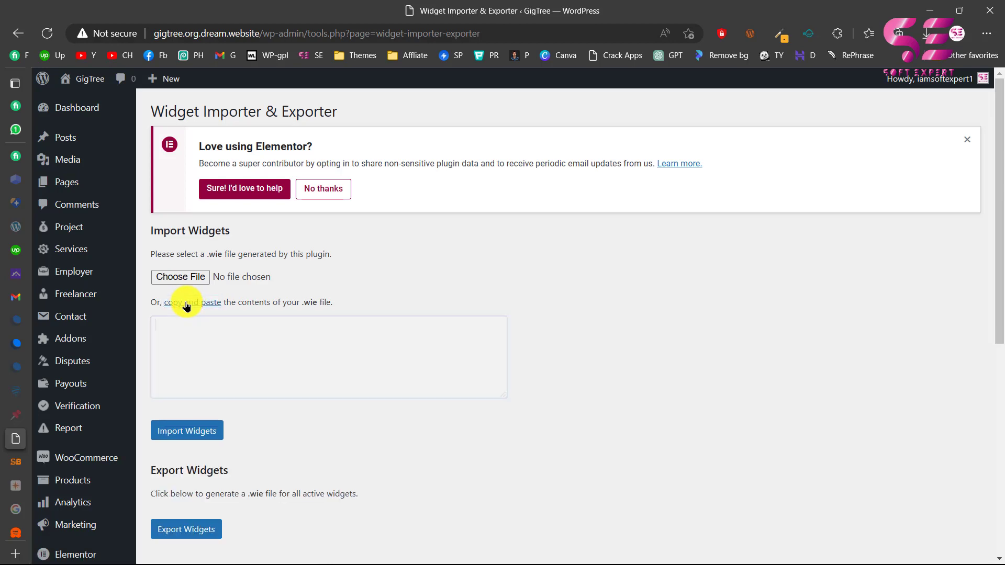
Open widgets.txt from the Exertio Theme Demo folder and copy its entire text.
{"action": "key", "text": "alt+Tab"}
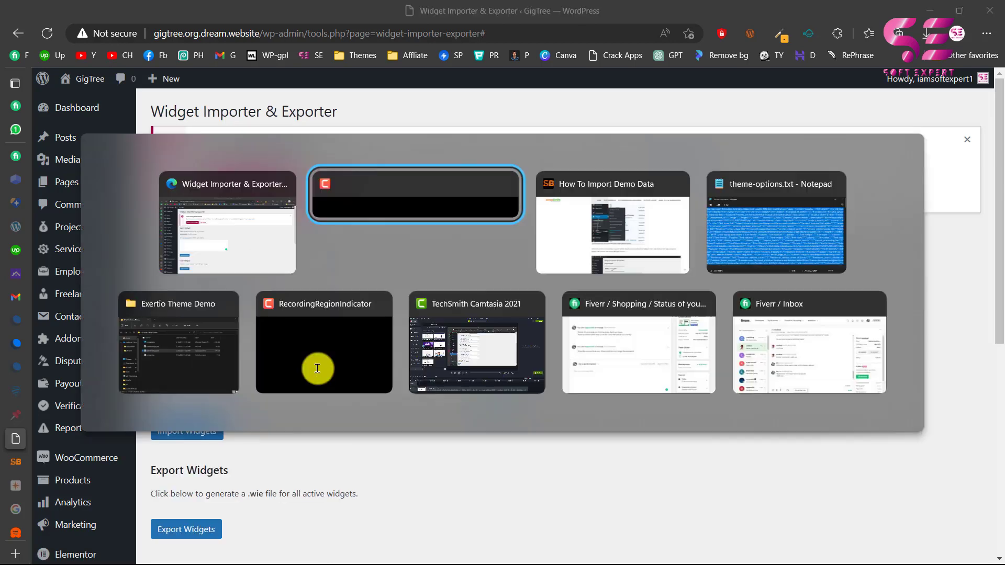
{"action": "key", "text": "Tab"}
{"action": "key", "text": "Tab"}
{"action": "key", "text": "Tab"}
{"action": "left_click", "coordinate": [404, 249]}
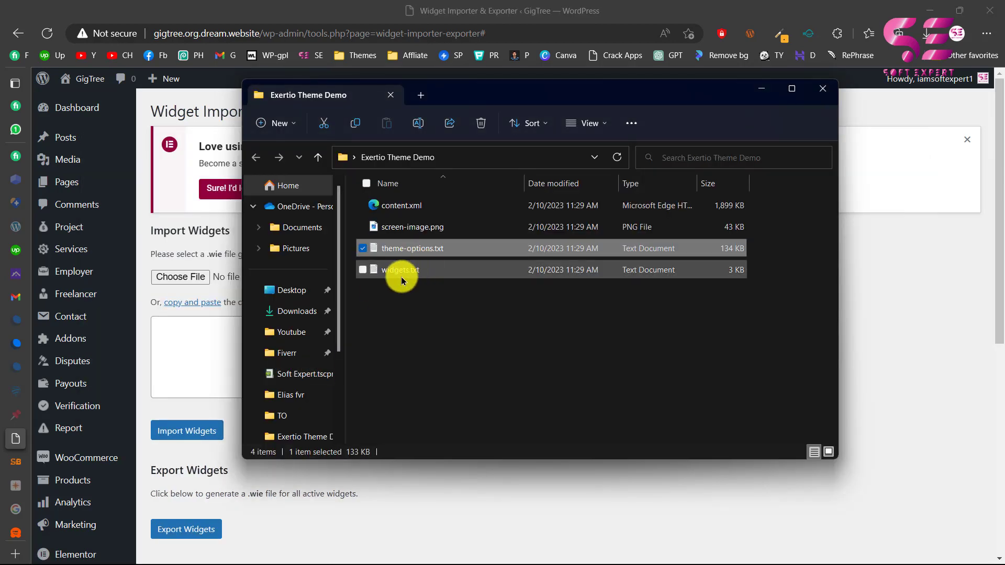
{"action": "double_click", "coordinate": [401, 270]}
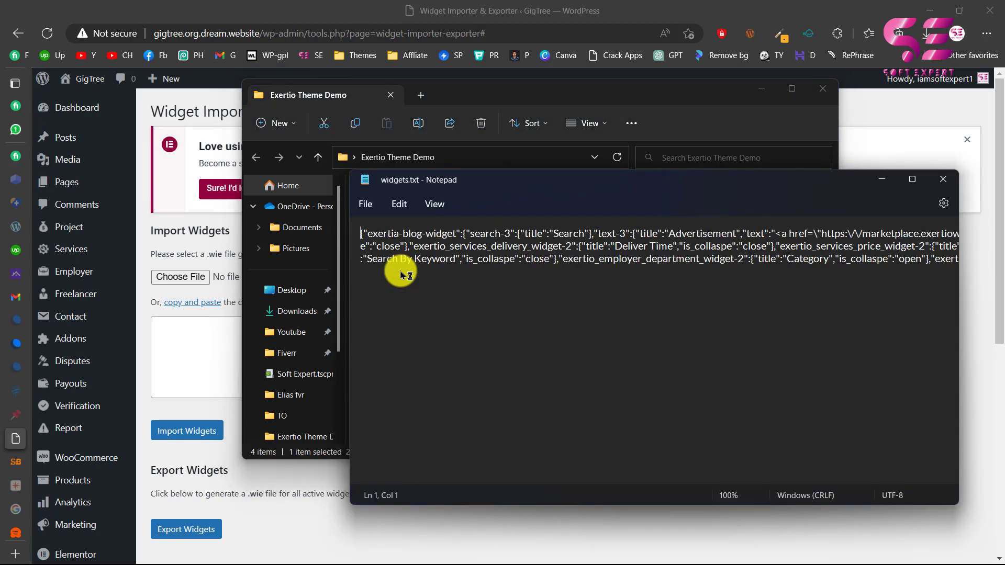
{"action": "key", "text": "ctrl+a"}
{"action": "right_click", "coordinate": [422, 252]}
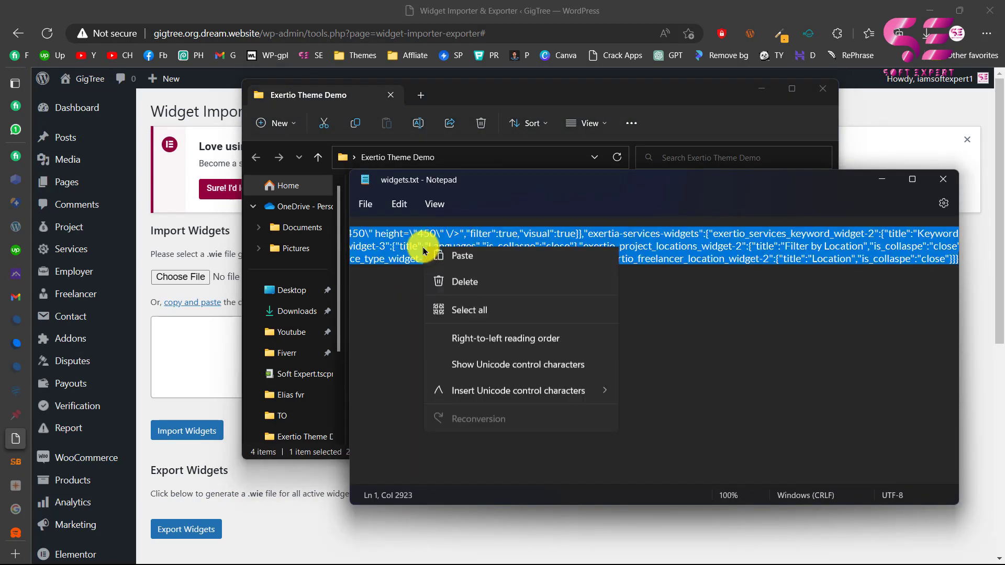
{"action": "left_click", "coordinate": [453, 317]}
Paste the copied widgets text into the Import Widgets box, import the widgets and review the import results.
{"action": "left_click", "coordinate": [219, 354]}
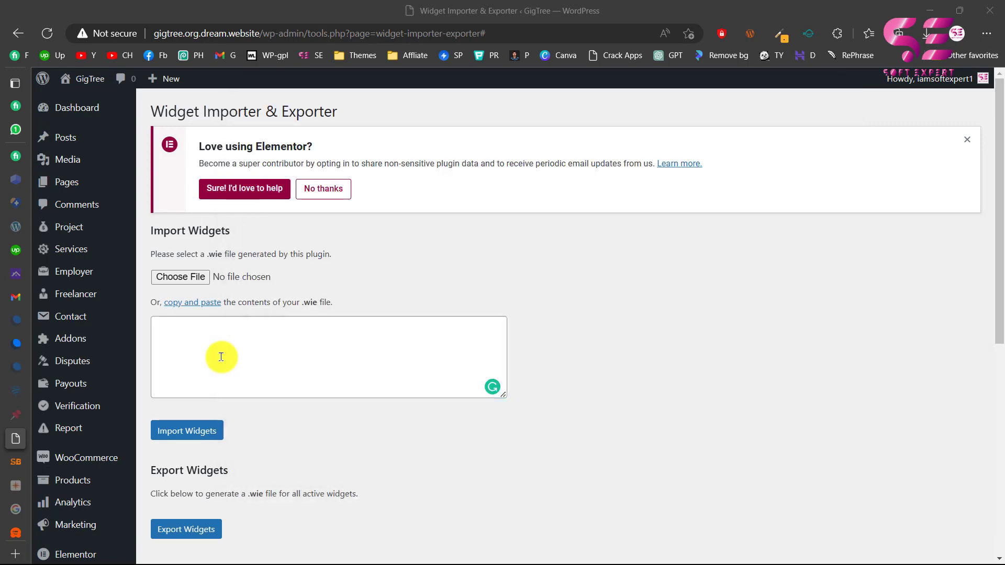
{"action": "key", "text": "ctrl+v"}
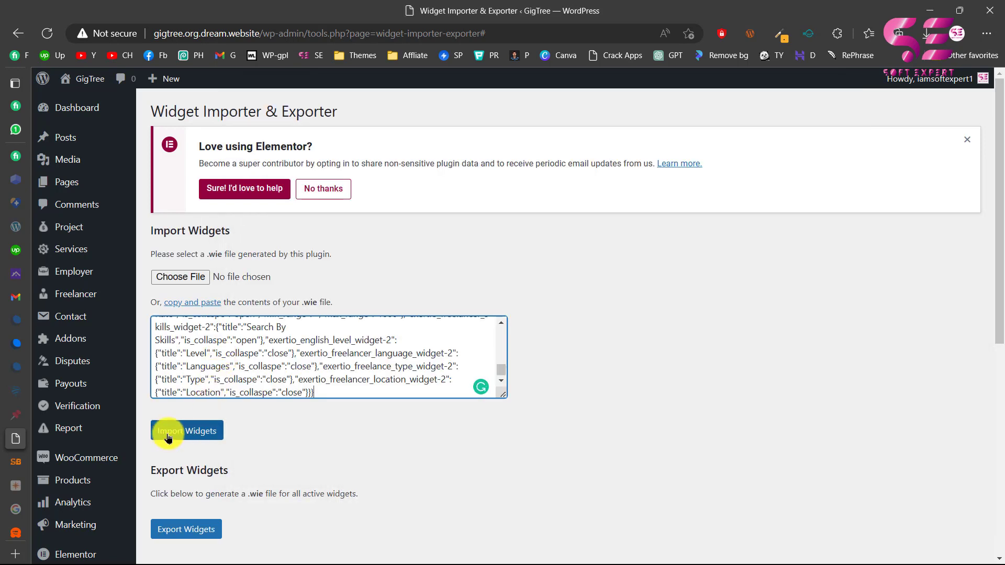
{"action": "left_click", "coordinate": [203, 432]}
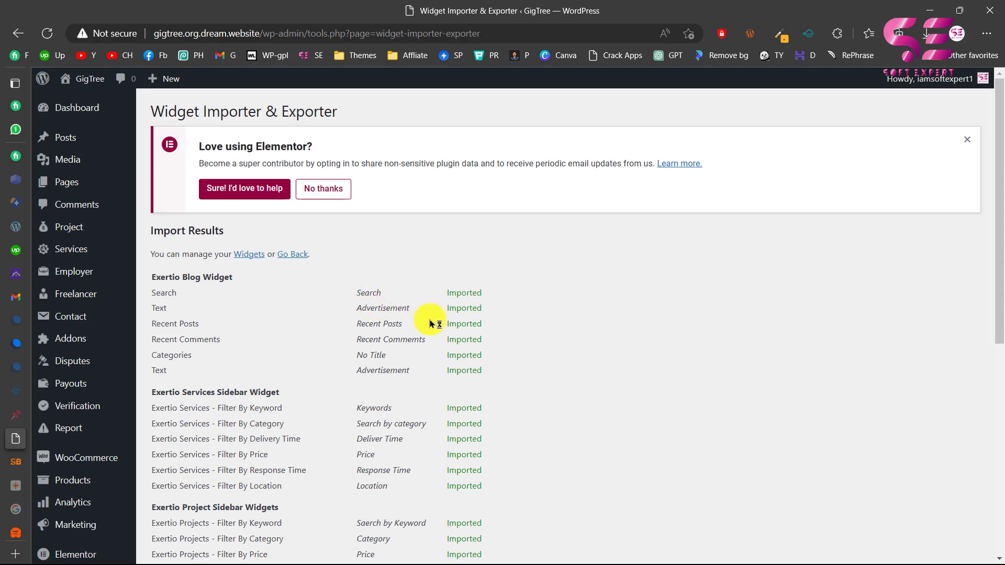
{"action": "scroll", "coordinate": [431, 323], "scroll_direction": "down", "scroll_amount": 8}
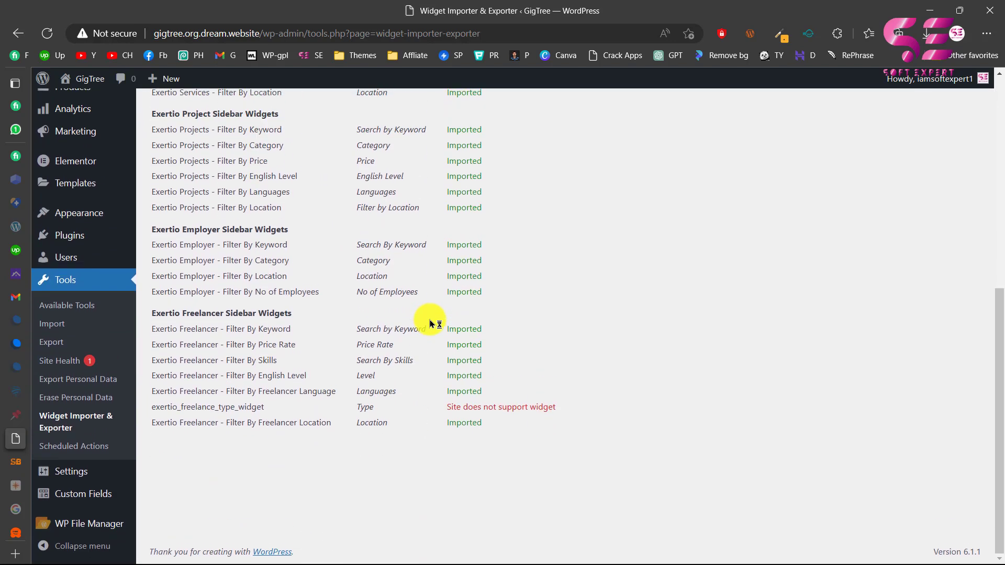
Read the guide's remaining instructions on the home page, permalinks and main menu, and return to GigTree's admin.
{"action": "key", "text": "ctrl+Tab"}
{"action": "scroll", "coordinate": [502, 375], "scroll_direction": "down", "scroll_amount": 3}
{"action": "scroll", "coordinate": [461, 338], "scroll_direction": "down", "scroll_amount": 12}
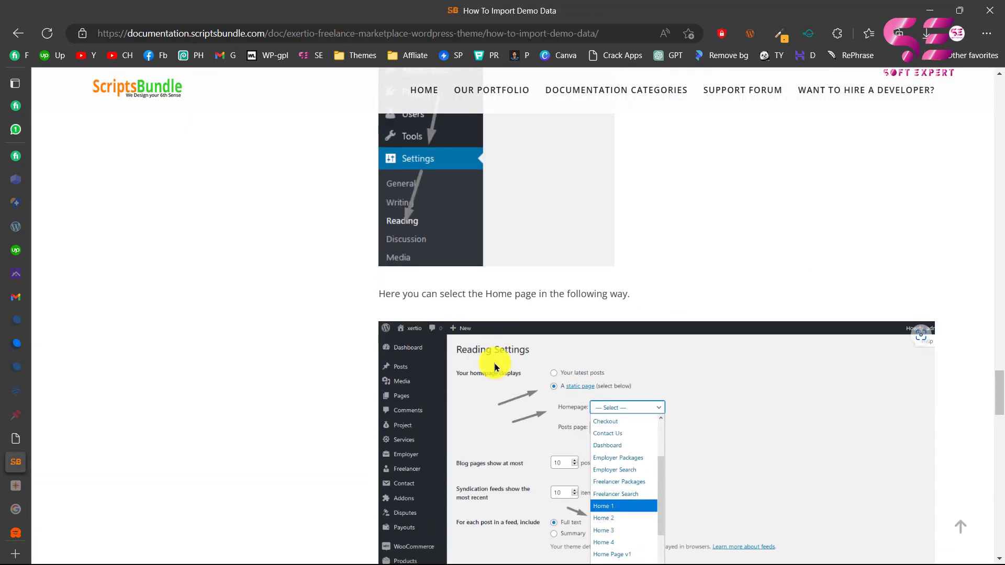
{"action": "scroll", "coordinate": [626, 367], "scroll_direction": "down", "scroll_amount": 8}
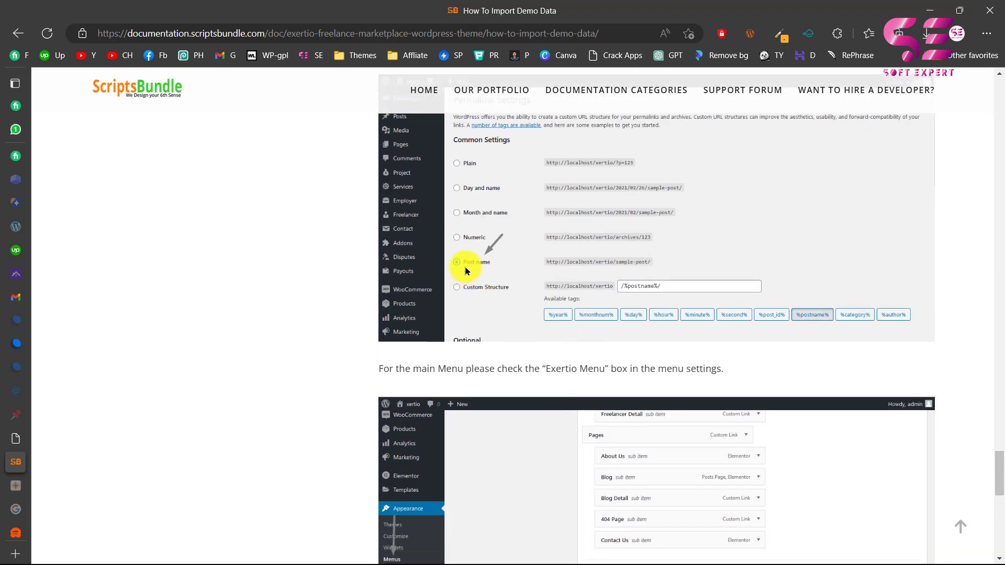
{"action": "scroll", "coordinate": [573, 292], "scroll_direction": "down", "scroll_amount": 4}
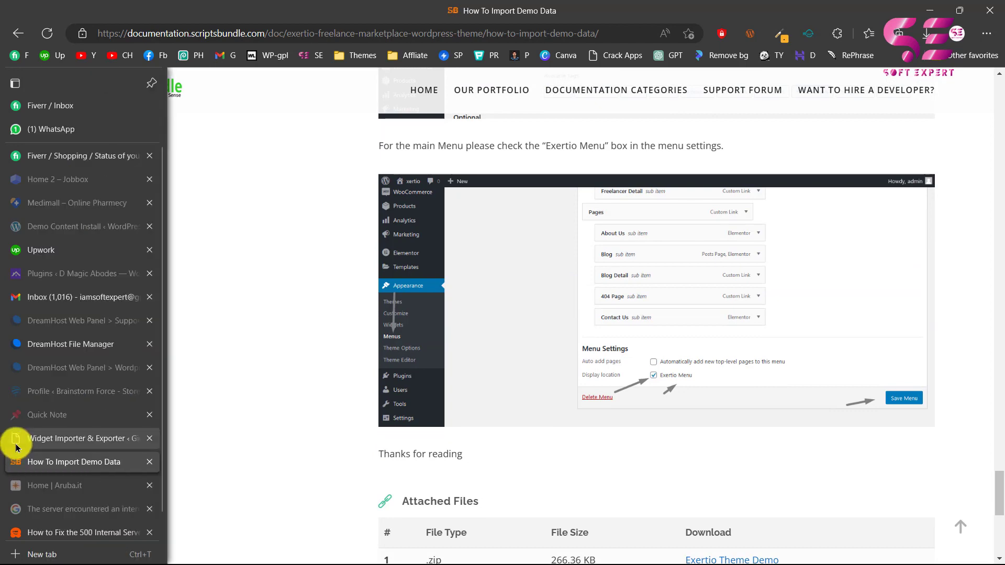
{"action": "left_click", "coordinate": [29, 445]}
{"action": "scroll", "coordinate": [258, 382], "scroll_direction": "down", "scroll_amount": 7}
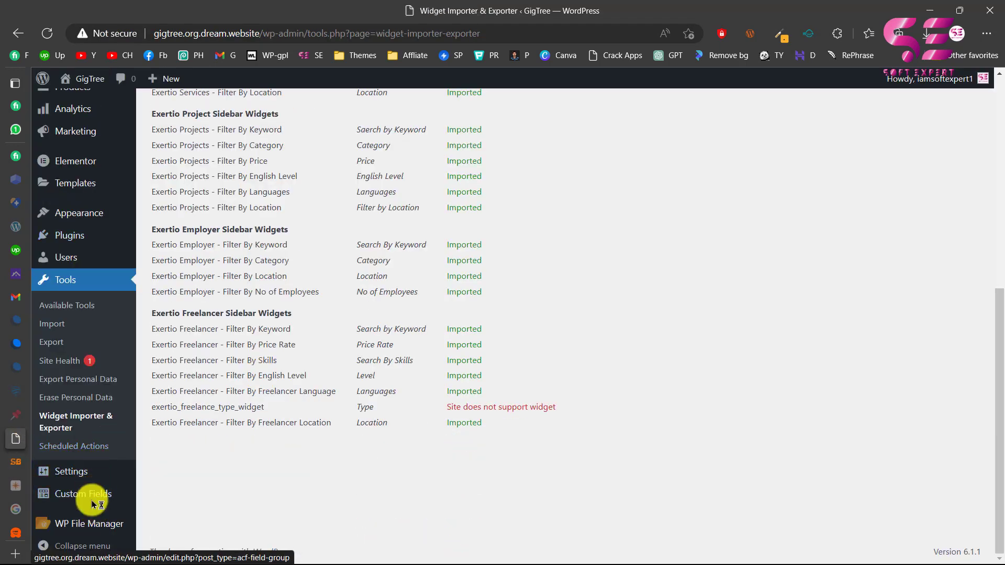
In the reading settings, use a static page with Home 3 as the homepage and Blog as the posts page, and save.
{"action": "mouse_move", "coordinate": [71, 471]}
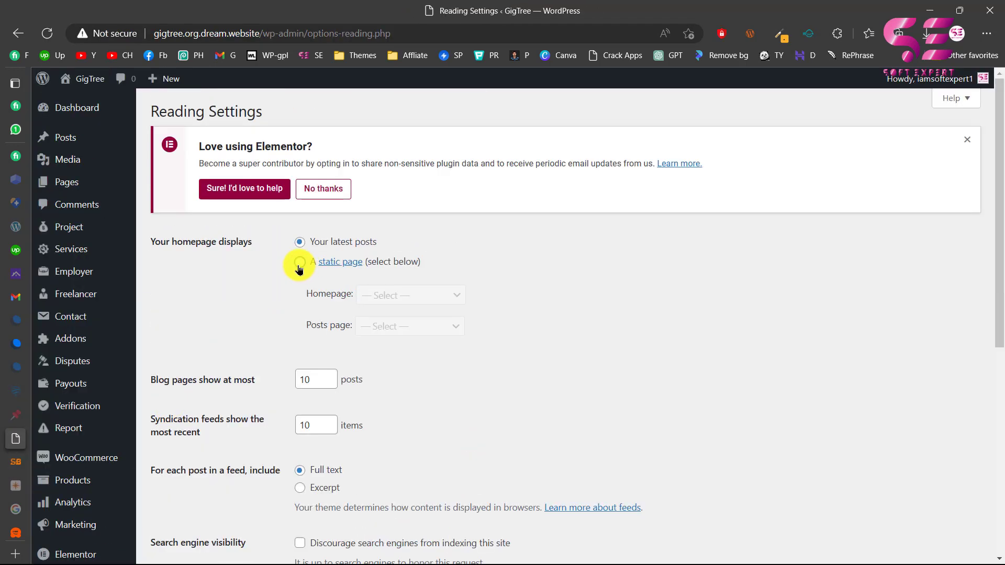
{"action": "left_click", "coordinate": [300, 262]}
{"action": "left_click", "coordinate": [379, 296]}
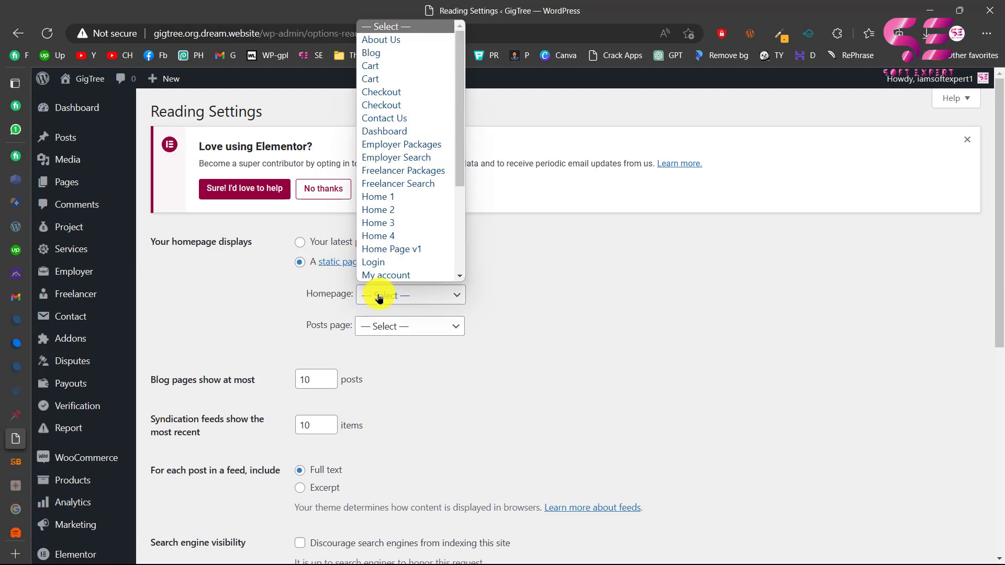
{"action": "left_click", "coordinate": [389, 222]}
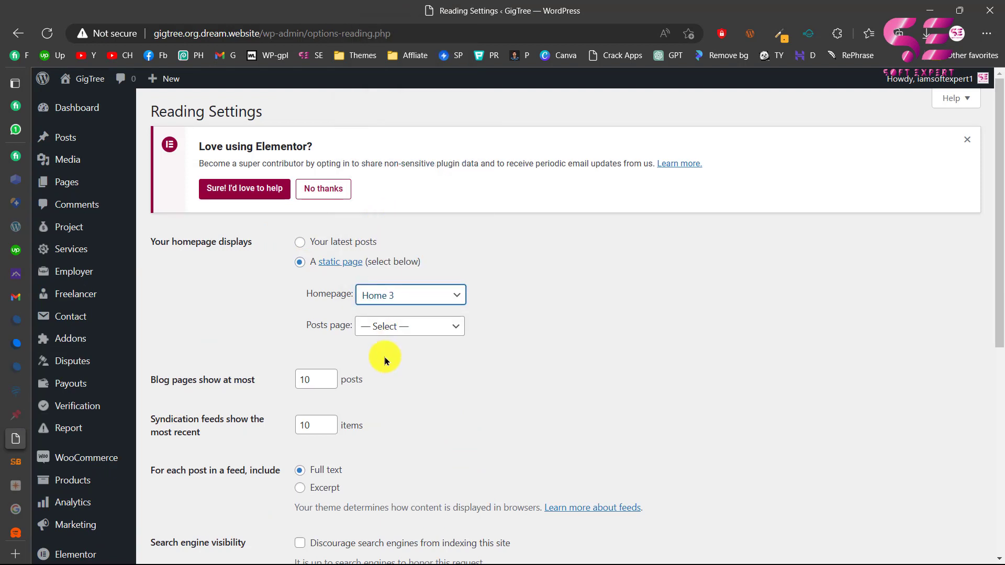
{"action": "left_click", "coordinate": [382, 328]}
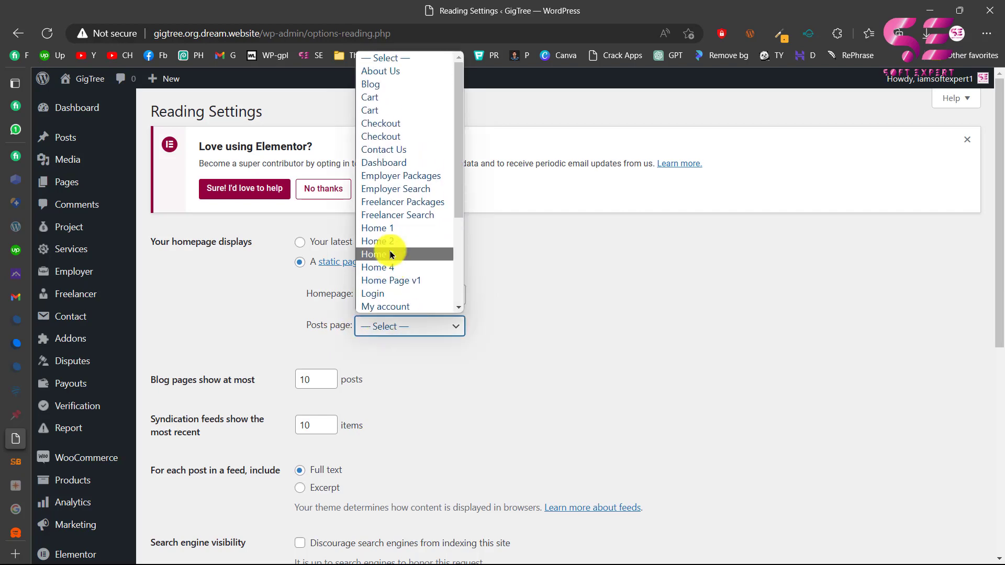
{"action": "left_click", "coordinate": [371, 84]}
{"action": "scroll", "coordinate": [219, 307], "scroll_direction": "down", "scroll_amount": 5}
{"action": "left_click", "coordinate": [202, 316]}
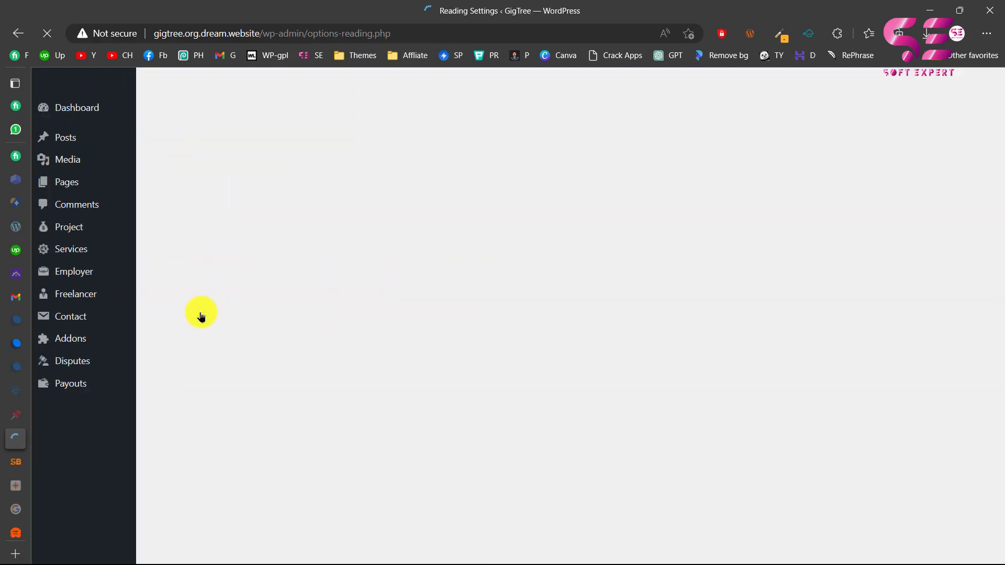
Set the site's permalink structure to Post name and save the changes.
{"action": "scroll", "coordinate": [119, 448], "scroll_direction": "down", "scroll_amount": 4}
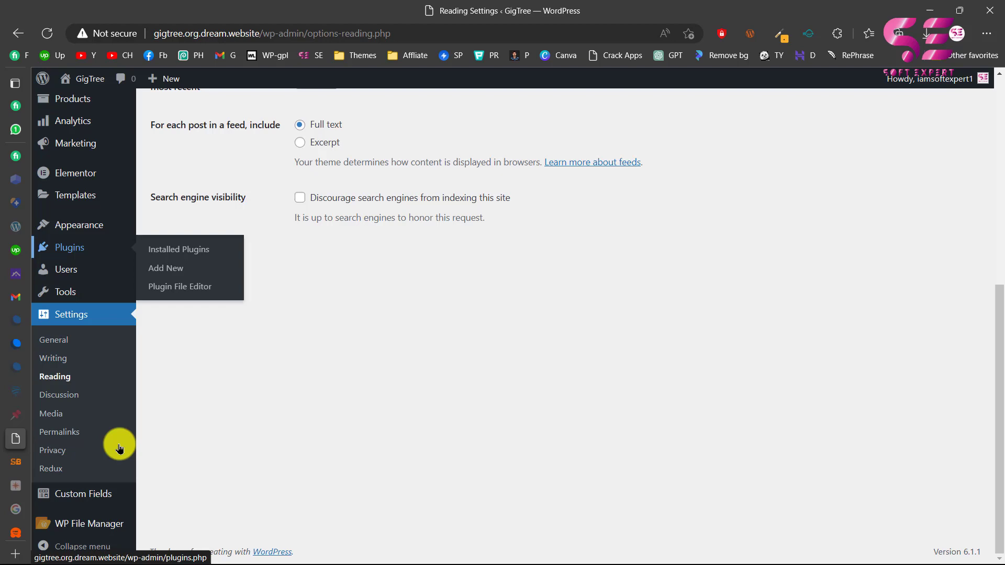
{"action": "left_click", "coordinate": [66, 433]}
{"action": "scroll", "coordinate": [225, 439], "scroll_direction": "down", "scroll_amount": 3}
{"action": "scroll", "coordinate": [225, 438], "scroll_direction": "down", "scroll_amount": 1}
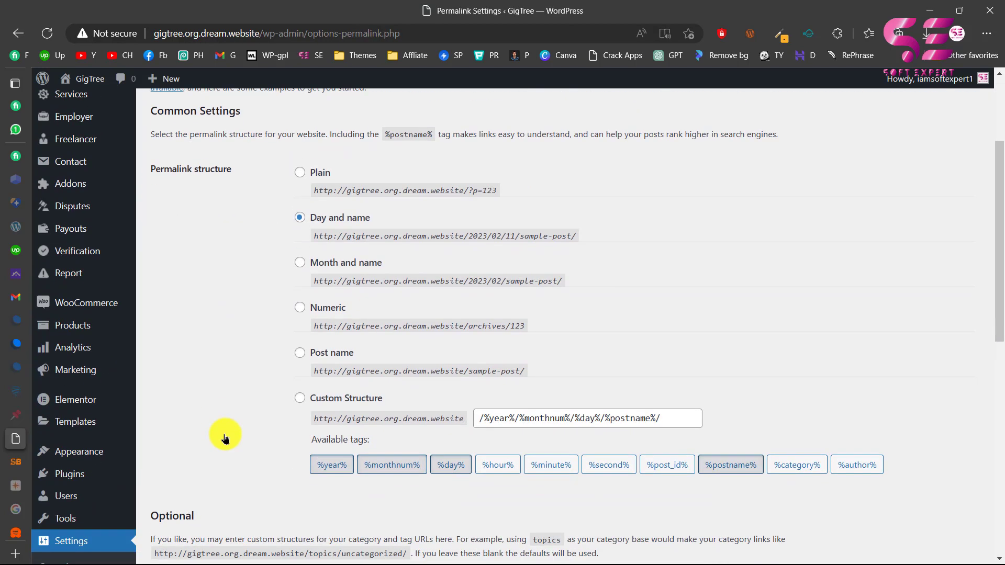
{"action": "left_click", "coordinate": [300, 352]}
{"action": "scroll", "coordinate": [299, 354], "scroll_direction": "down", "scroll_amount": 10}
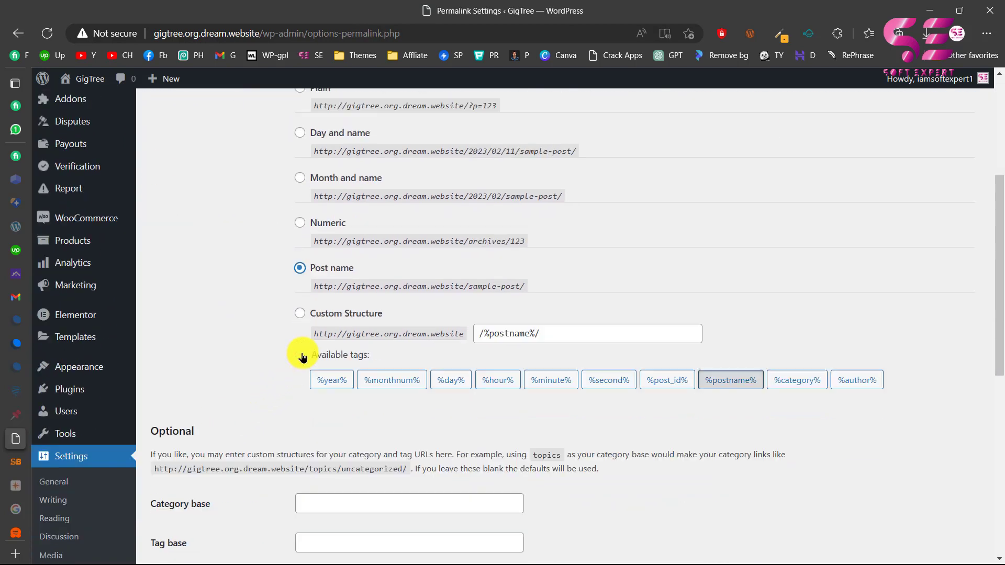
{"action": "left_click", "coordinate": [158, 487]}
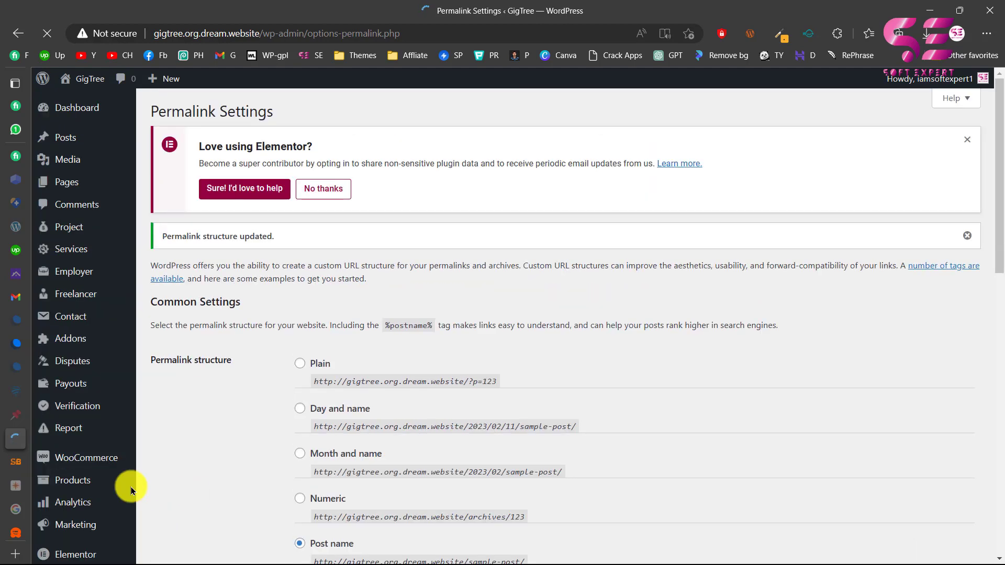
Check the guide's menu instructions, then assign Exertio Menu to the Exertio Menu display location in GigTree and save the menu.
{"action": "left_click", "coordinate": [16, 461]}
{"action": "scroll", "coordinate": [576, 407], "scroll_direction": "down", "scroll_amount": 2}
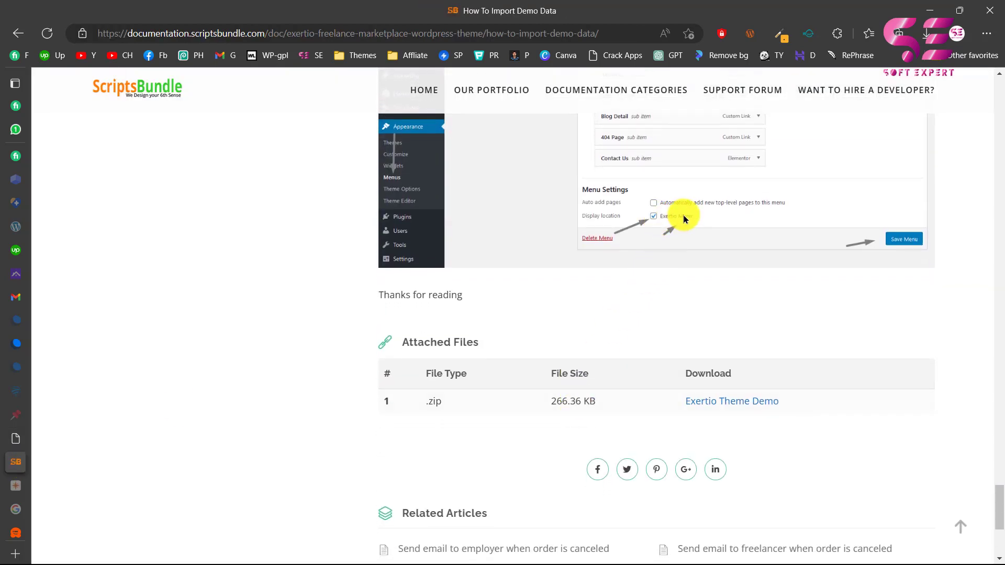
{"action": "key", "text": "ctrl+shift+Tab"}
{"action": "mouse_move", "coordinate": [38, 399]}
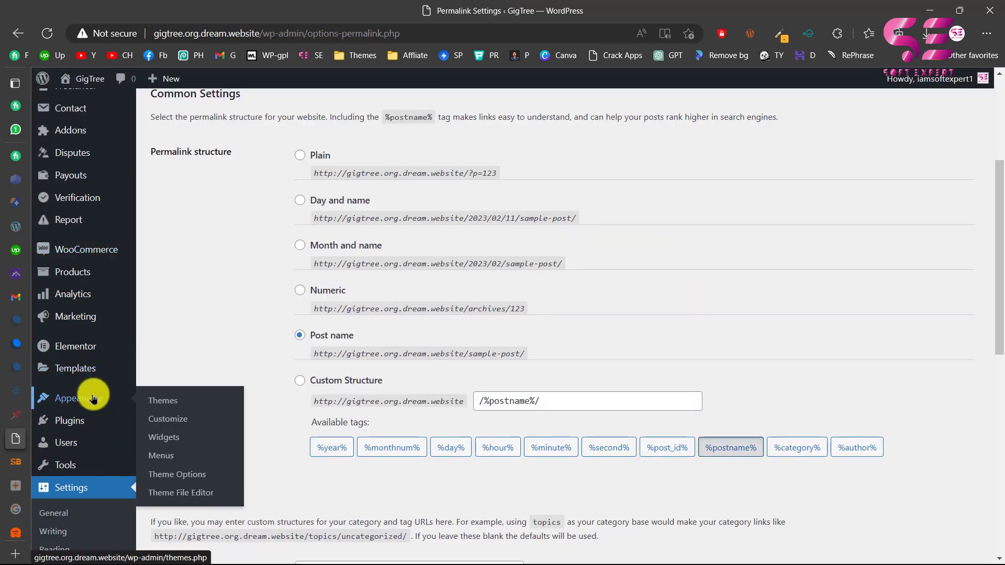
{"action": "left_click", "coordinate": [162, 459]}
{"action": "scroll", "coordinate": [377, 492], "scroll_direction": "down", "scroll_amount": 10}
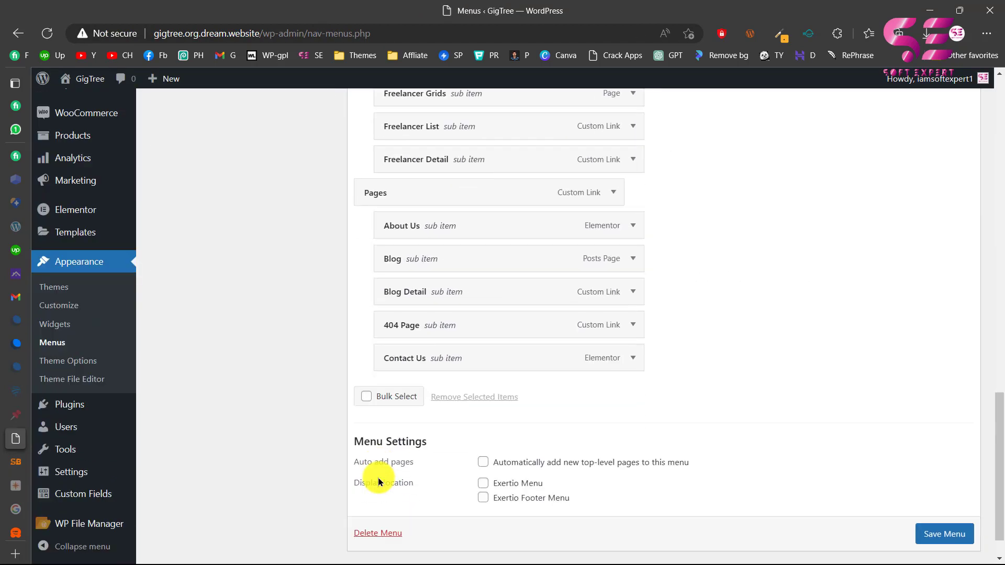
{"action": "left_click", "coordinate": [482, 441]}
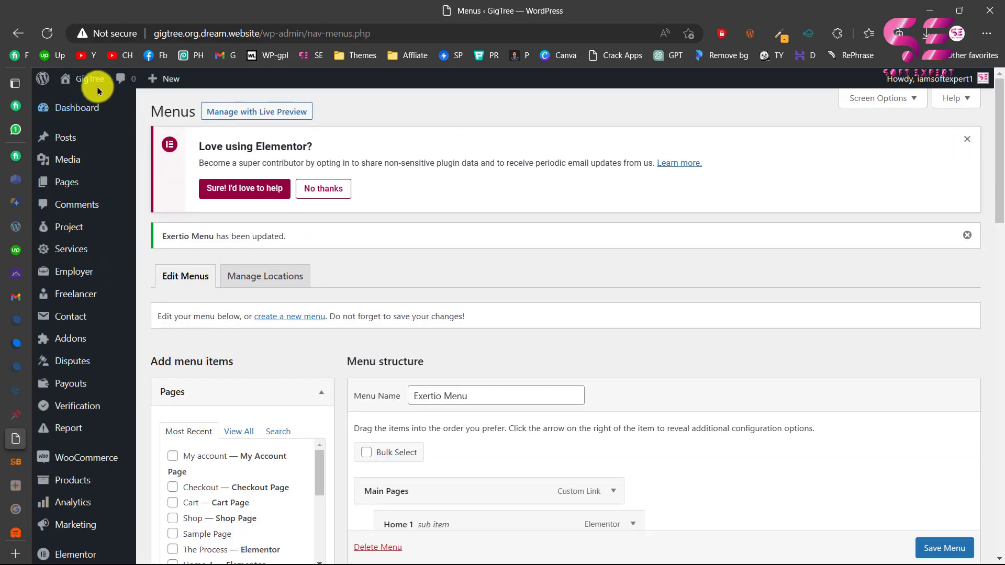
Open the GigTree front end in a new tab and inspect the header menu's submenus.
{"action": "right_click", "coordinate": [83, 79]}
{"action": "left_click", "coordinate": [114, 86]}
{"action": "key", "text": "ctrl+Tab"}
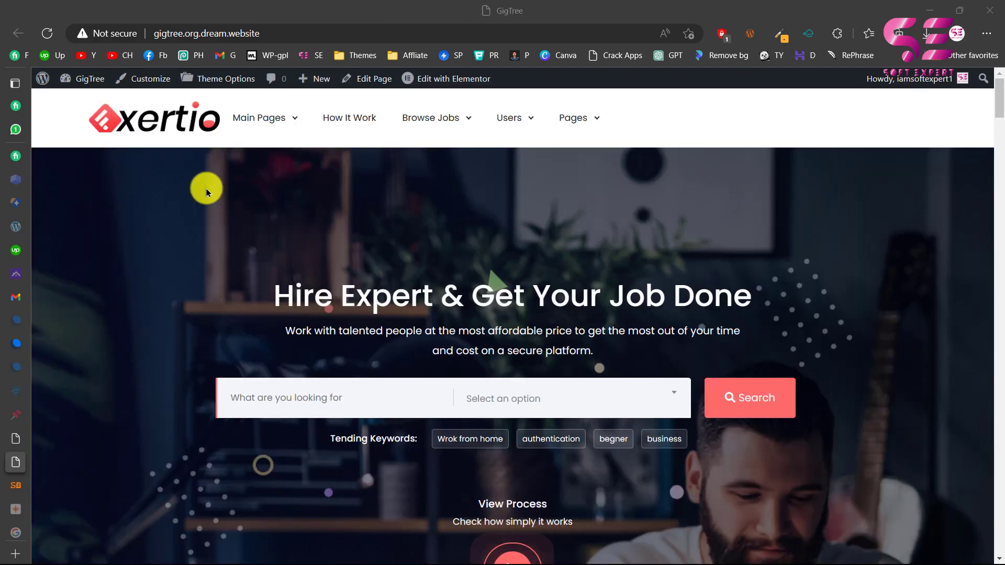
{"action": "mouse_move", "coordinate": [265, 118]}
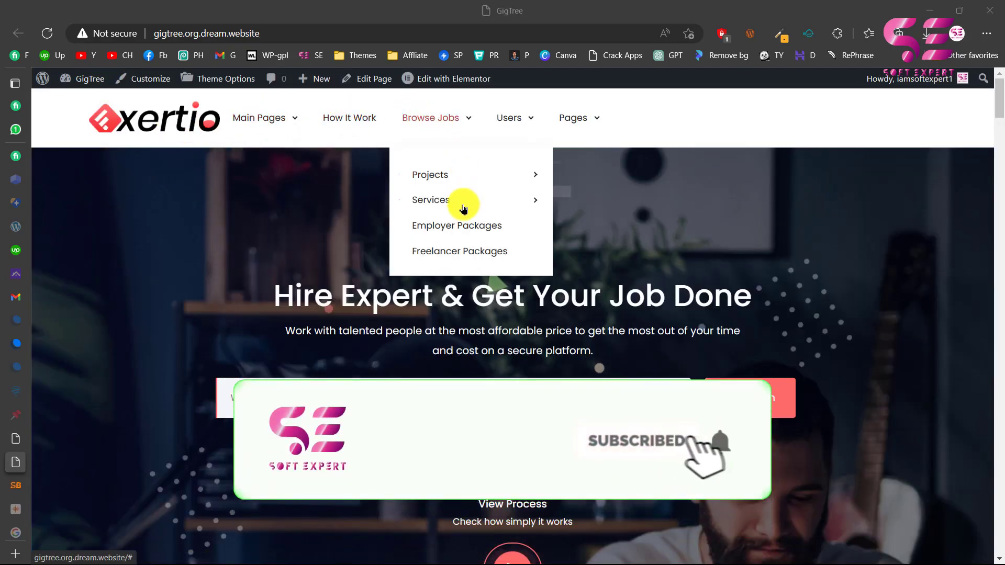
Review the home page's sections from the hero banner through jobs, freelancers and pricing plans to the footer, and return to the header.
{"action": "scroll", "coordinate": [425, 350], "scroll_direction": "down", "scroll_amount": 1}
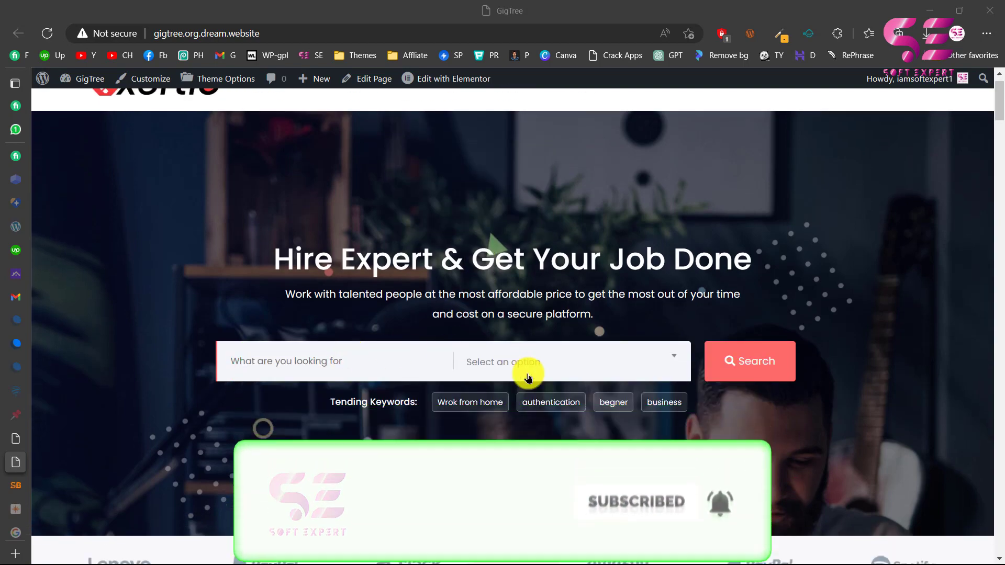
{"action": "scroll", "coordinate": [528, 377], "scroll_direction": "down", "scroll_amount": 3}
{"action": "scroll", "coordinate": [515, 402], "scroll_direction": "down", "scroll_amount": 20}
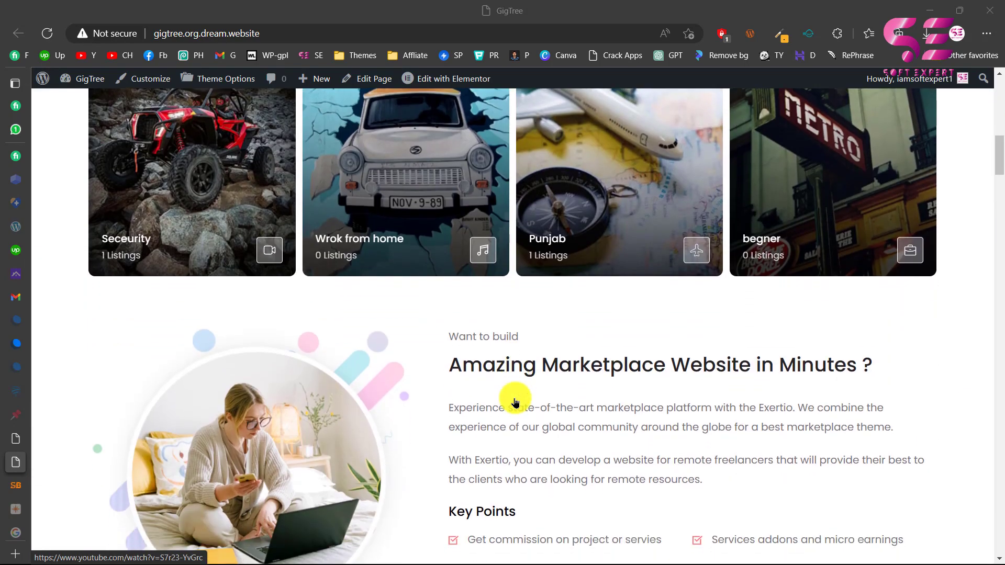
{"action": "scroll", "coordinate": [514, 403], "scroll_direction": "down", "scroll_amount": 13}
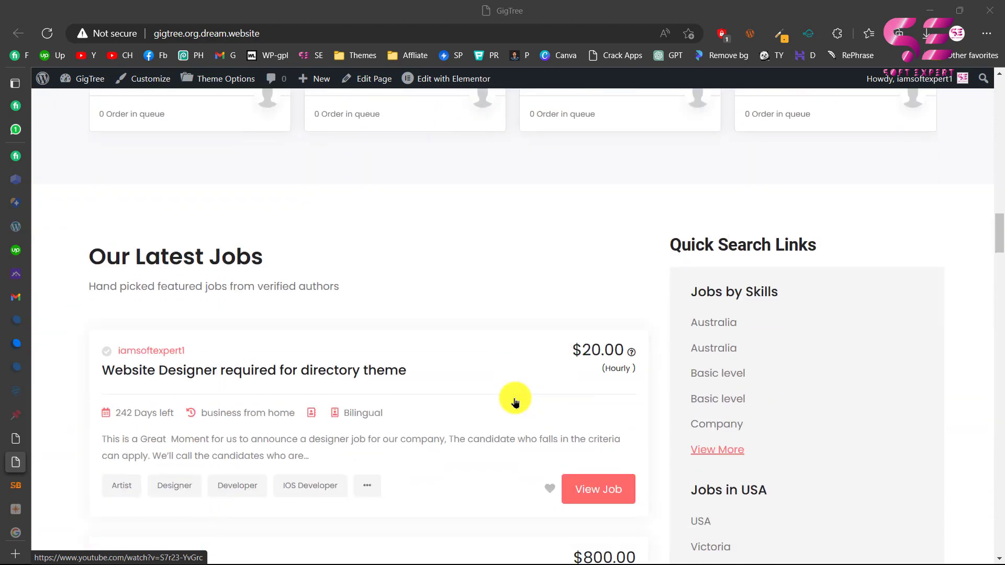
{"action": "scroll", "coordinate": [515, 402], "scroll_direction": "down", "scroll_amount": 14}
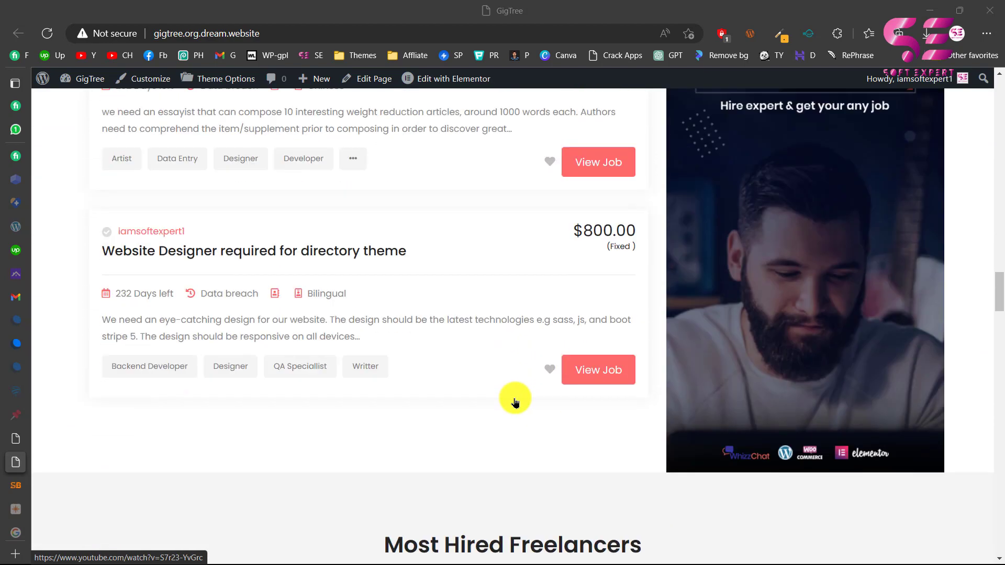
{"action": "scroll", "coordinate": [515, 402], "scroll_direction": "down", "scroll_amount": 11}
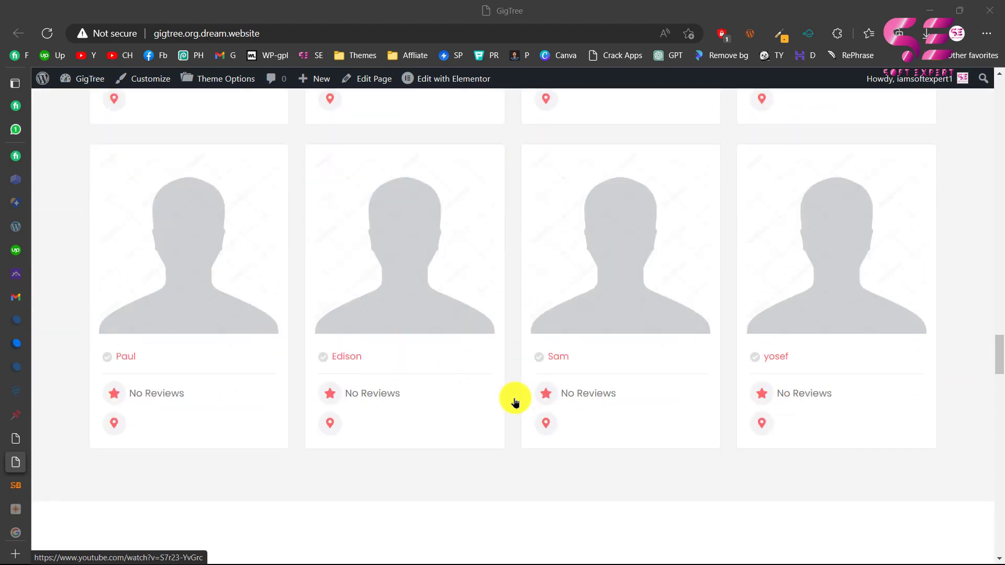
{"action": "scroll", "coordinate": [515, 402], "scroll_direction": "down", "scroll_amount": 12}
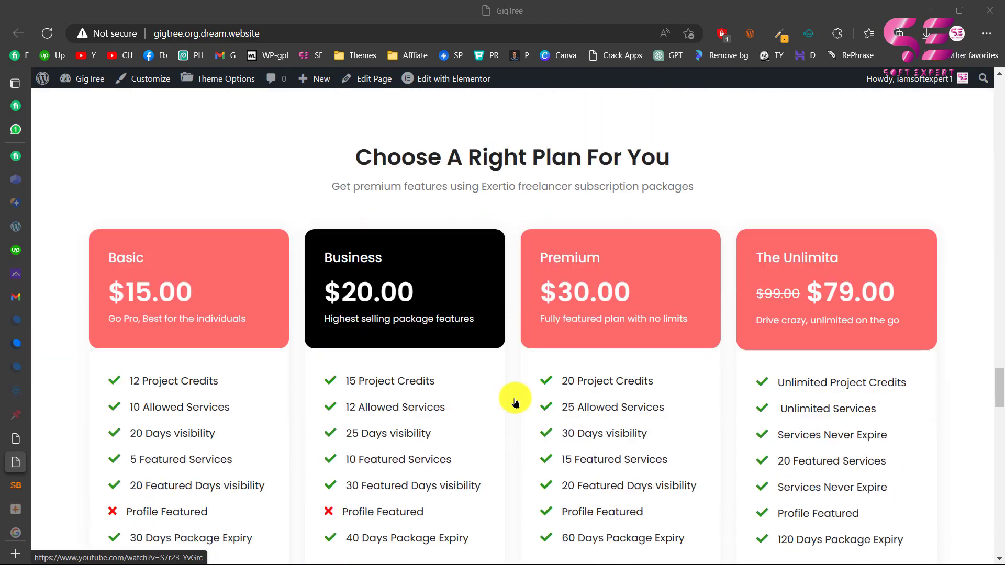
{"action": "scroll", "coordinate": [511, 459], "scroll_direction": "down", "scroll_amount": 12}
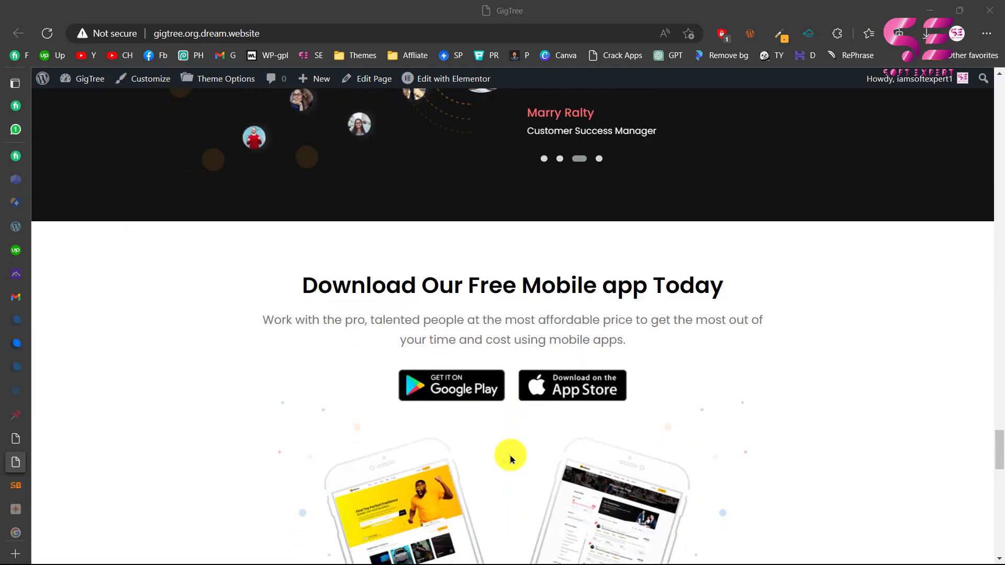
{"action": "scroll", "coordinate": [511, 459], "scroll_direction": "down", "scroll_amount": 8}
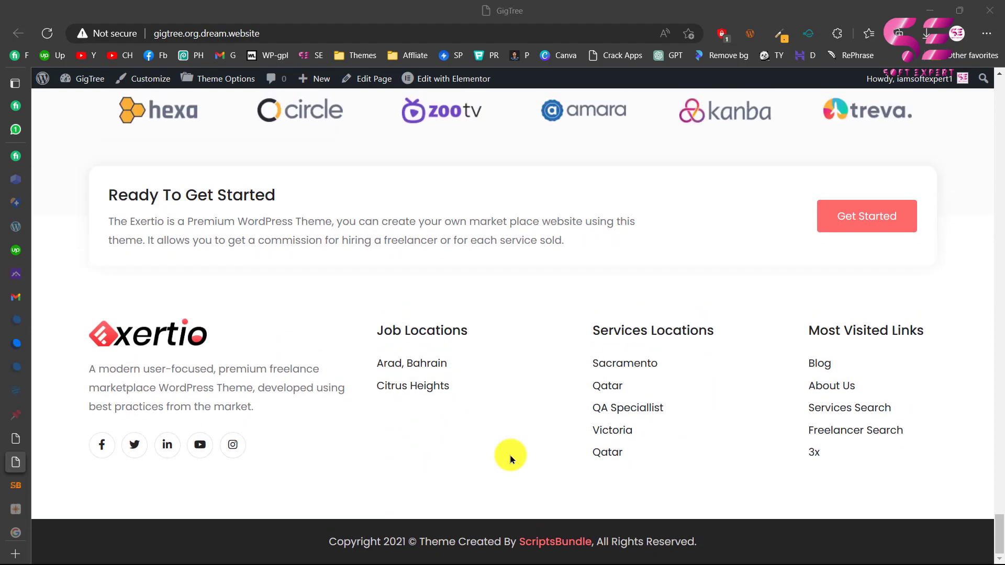
{"action": "scroll", "coordinate": [511, 459], "scroll_direction": "up", "scroll_amount": 20}
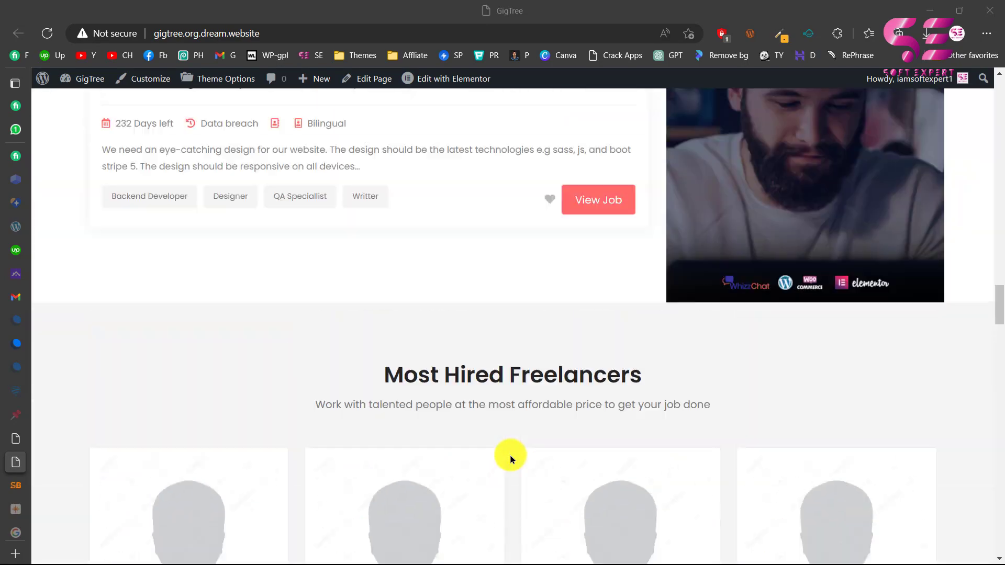
{"action": "scroll", "coordinate": [512, 460], "scroll_direction": "up", "scroll_amount": 15}
{"action": "mouse_move", "coordinate": [434, 139]}
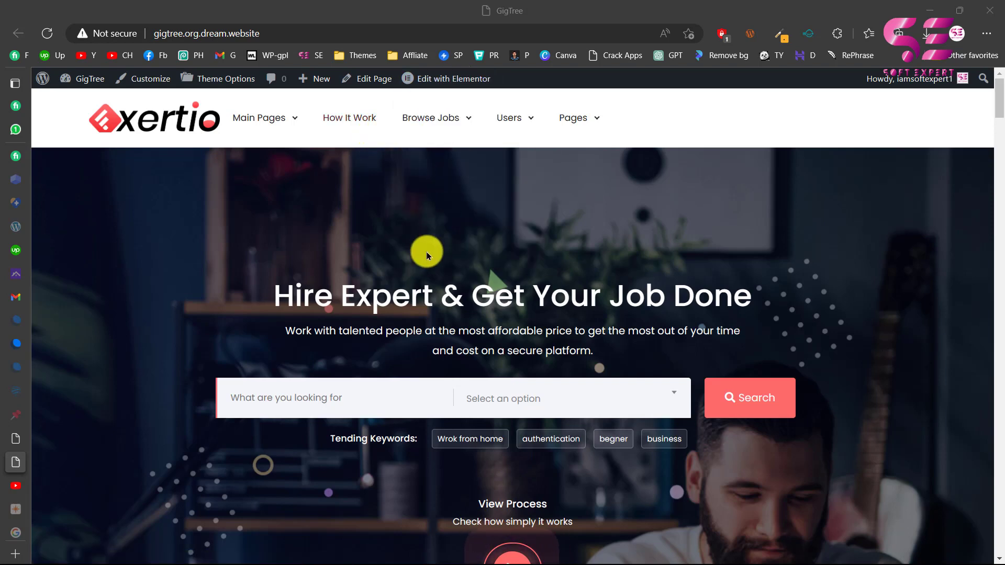
Switch to the Soft Expert YouTube channel and browse its list of published videos.
{"action": "left_click", "coordinate": [11, 484]}
{"action": "scroll", "coordinate": [293, 419], "scroll_direction": "down", "scroll_amount": 4}
{"action": "scroll", "coordinate": [293, 418], "scroll_direction": "down", "scroll_amount": 14}
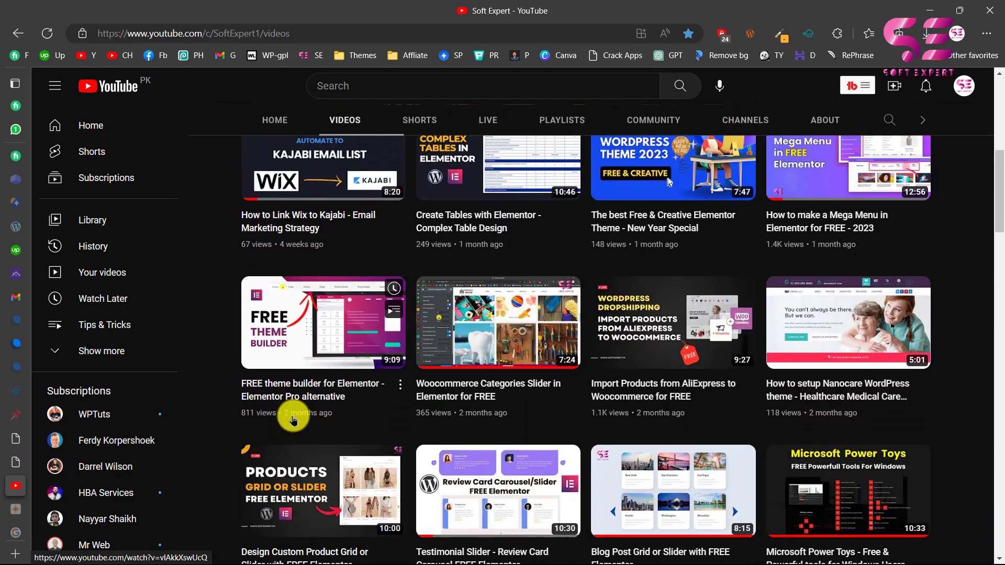
{"action": "scroll", "coordinate": [293, 418], "scroll_direction": "down", "scroll_amount": 5}
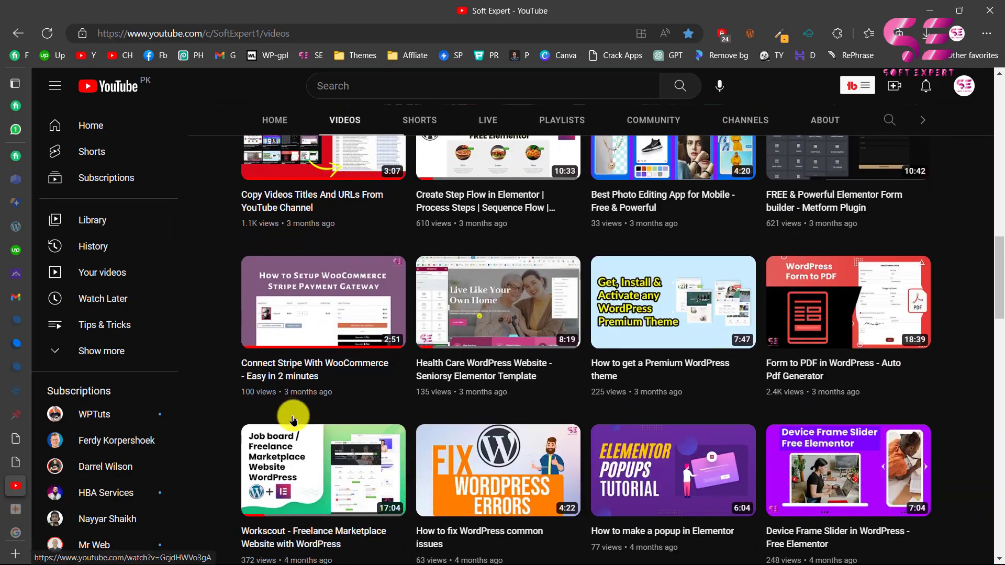
{"action": "scroll", "coordinate": [293, 419], "scroll_direction": "down", "scroll_amount": 9}
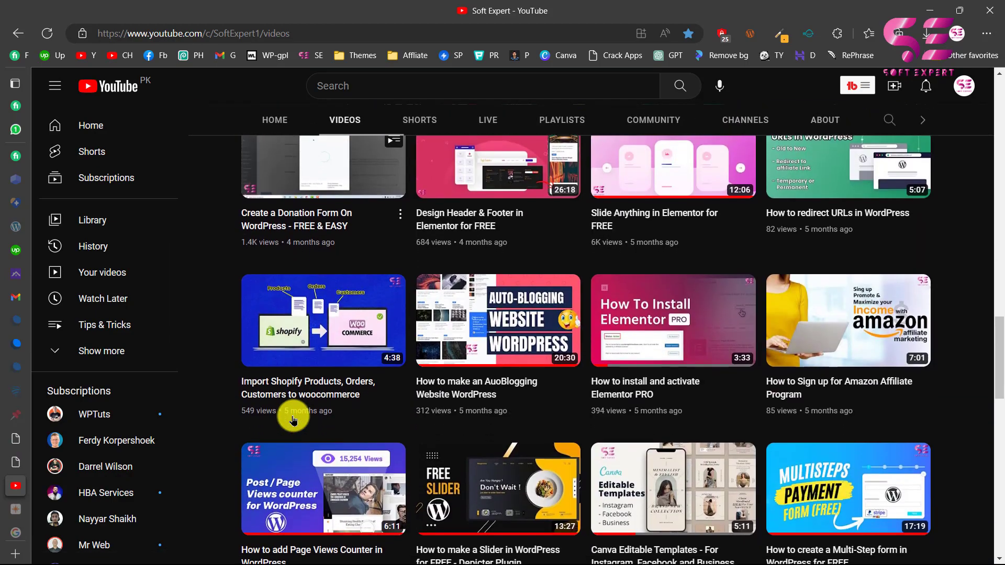